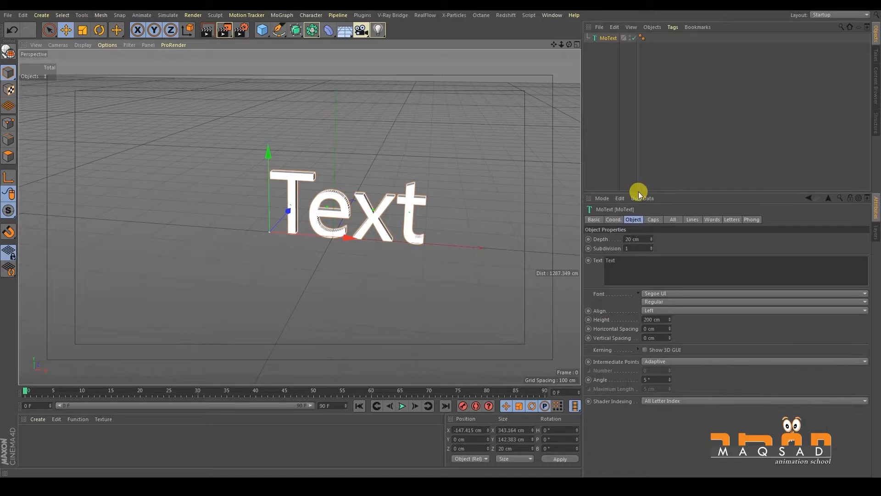
- Replace the MoText's default text with SPECIAL and move the object along X to about -397 cm
alt+drag(459, 219, 397, 209)
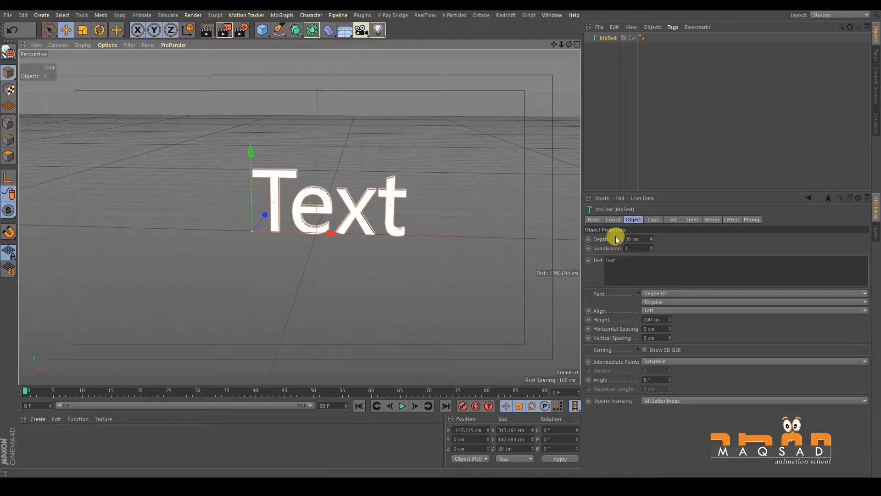
click(634, 219)
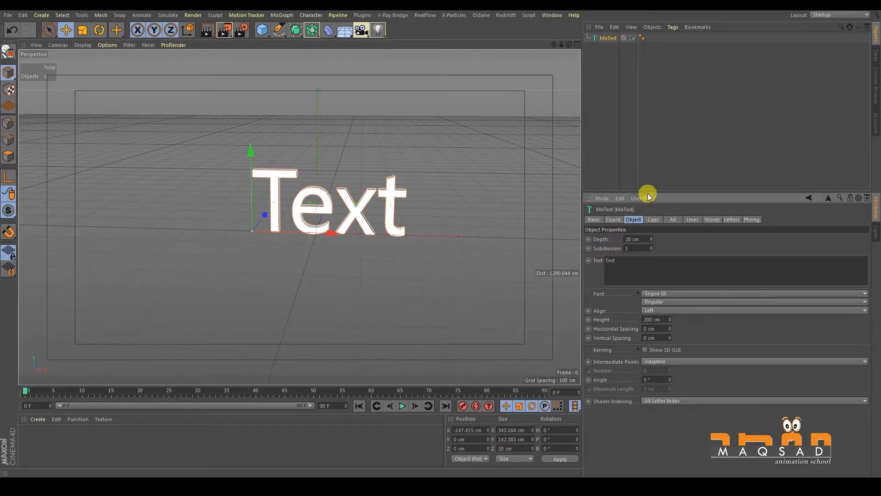
drag(648, 193, 647, 159)
double_click(610, 226)
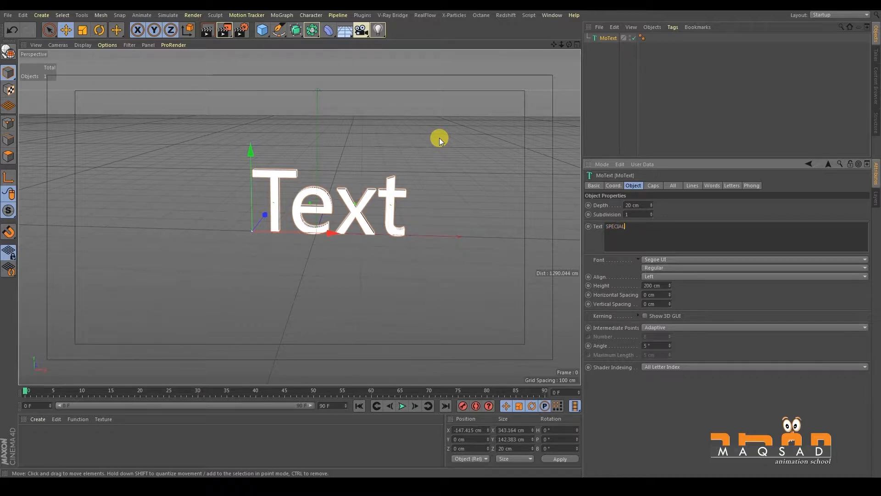
alt+drag(347, 270, 234, 233)
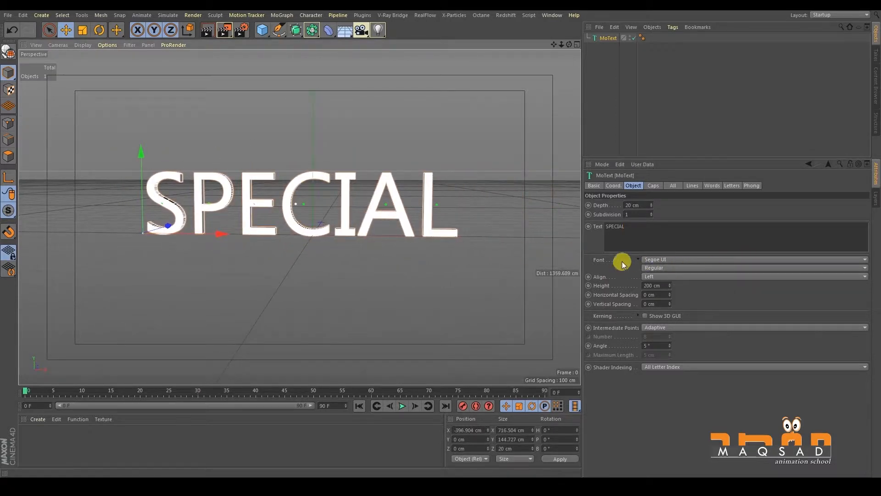
- Set the text's font to Rockwell Extra Bold and move the object along X to about -474 cm
click(657, 259)
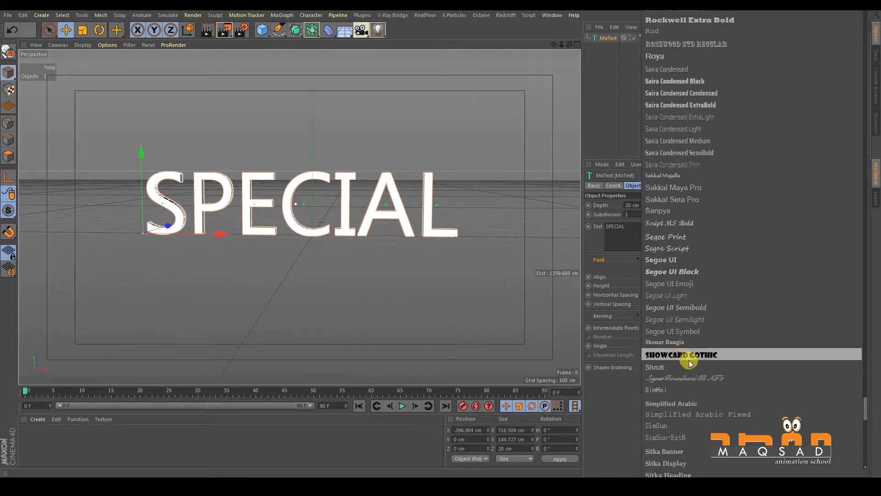
drag(867, 401, 865, 387)
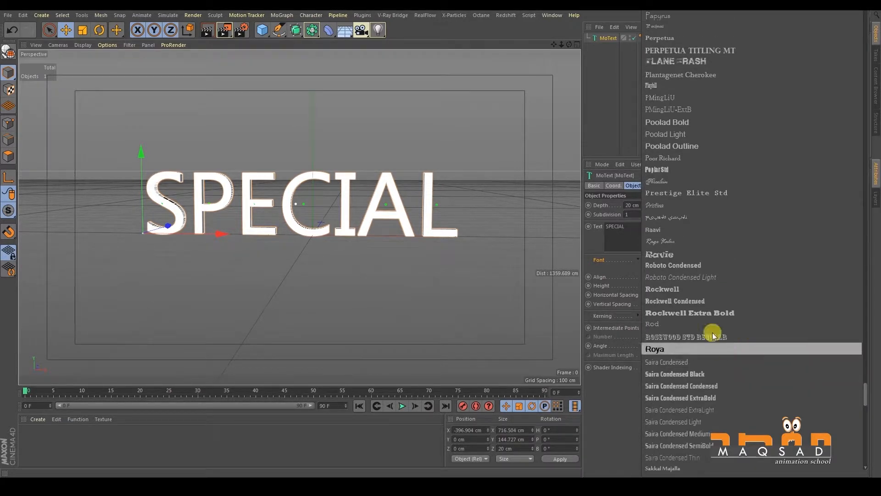
click(704, 313)
scroll(242, 203, down, 6)
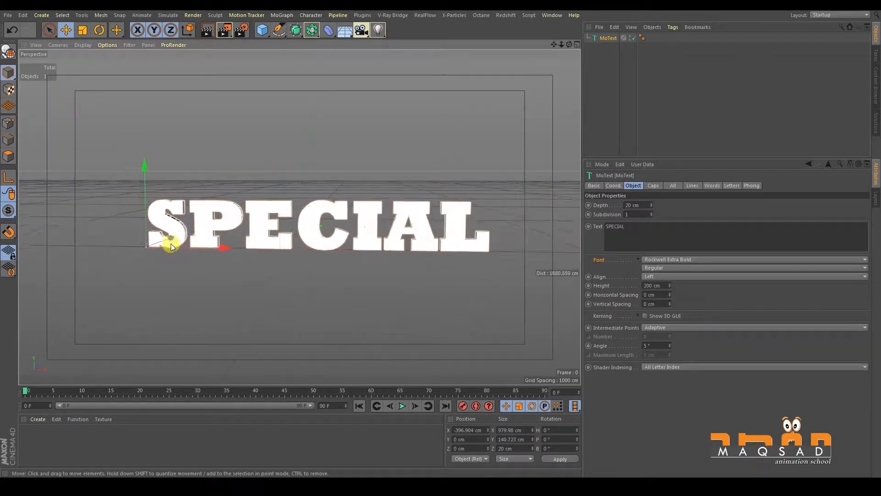
drag(200, 247, 183, 239)
- Set the text alignment to Middle and move the object along X to about -19 cm
click(607, 265)
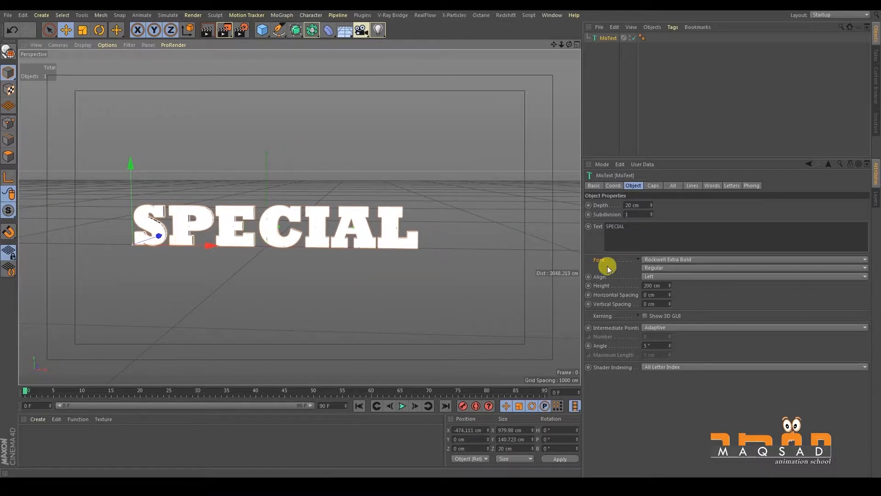
click(645, 277)
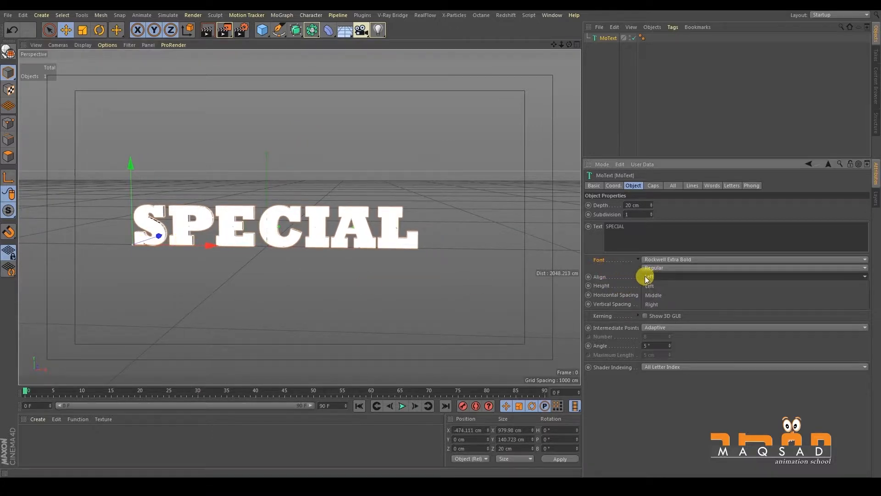
click(663, 295)
alt+middle_drag(282, 225, 405, 223)
drag(334, 241, 464, 251)
alt+middle_drag(452, 252, 321, 257)
alt+drag(321, 257, 346, 246)
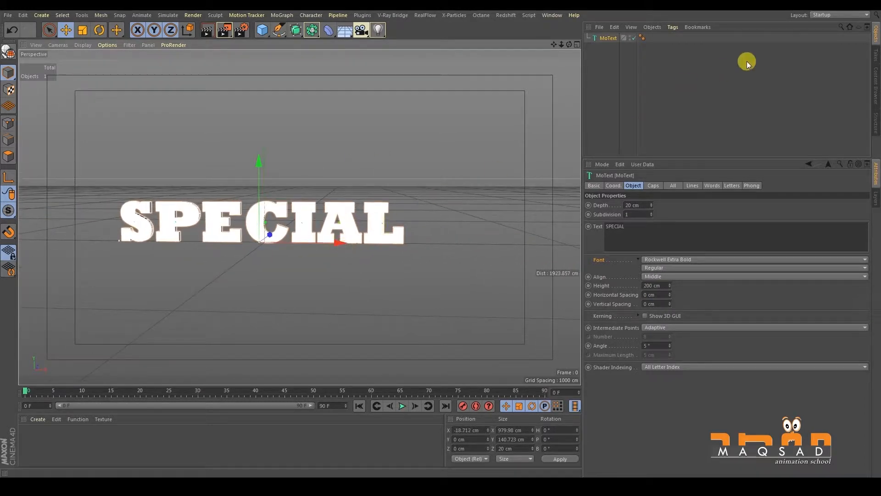
- Try a text height of 371 cm and undo the change
drag(670, 285, 718, 205)
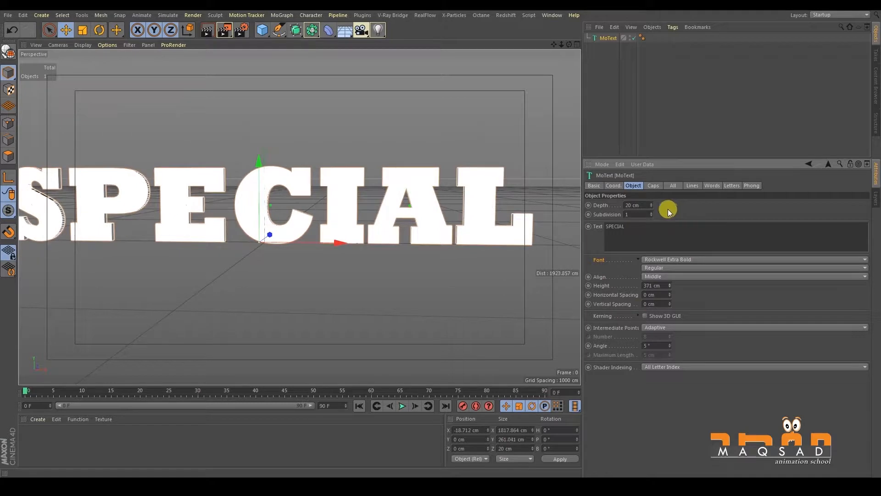
key(ctrl+z)
alt+middle_drag(486, 205, 525, 231)
alt+drag(507, 228, 799, 104)
key(ctrl+z)
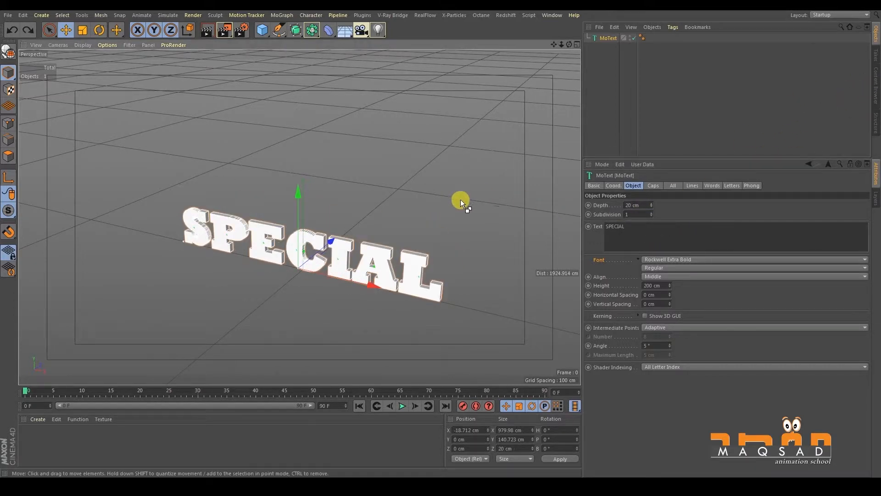
- Set the text's depth to 100 cm and its subdivision to 10
scroll(443, 235, up, 4)
alt+drag(440, 242, 487, 231)
mouse_move(651, 204)
mouse_down()
mouse_move(650, 192)
mouse_move(717, 108)
mouse_move(676, 164)
mouse_move(635, 196)
mouse_up()
alt+drag(541, 216, 434, 226)
drag(653, 215, 654, 215)
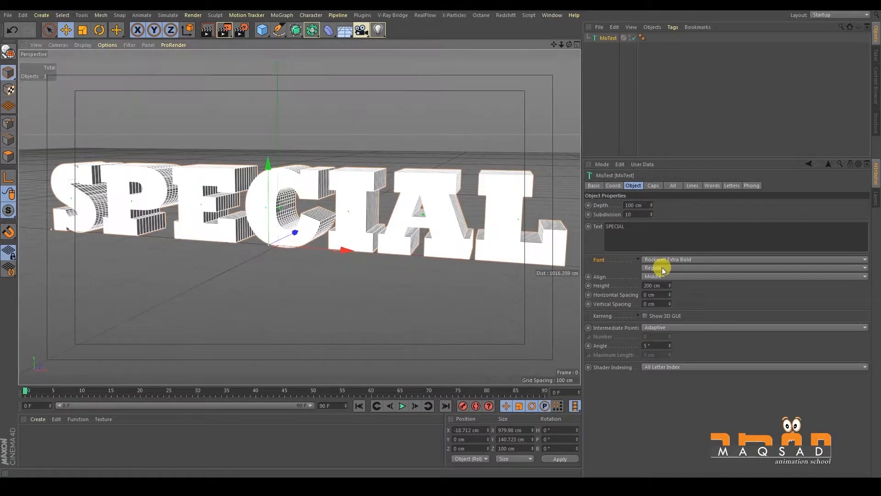
- Try a horizontal spacing of 26 cm between the letters and reset it to 0 cm
mouse_move(664, 290)
mouse_down()
mouse_move(670, 270)
mouse_move(668, 307)
mouse_up()
scroll(426, 232, down, 3)
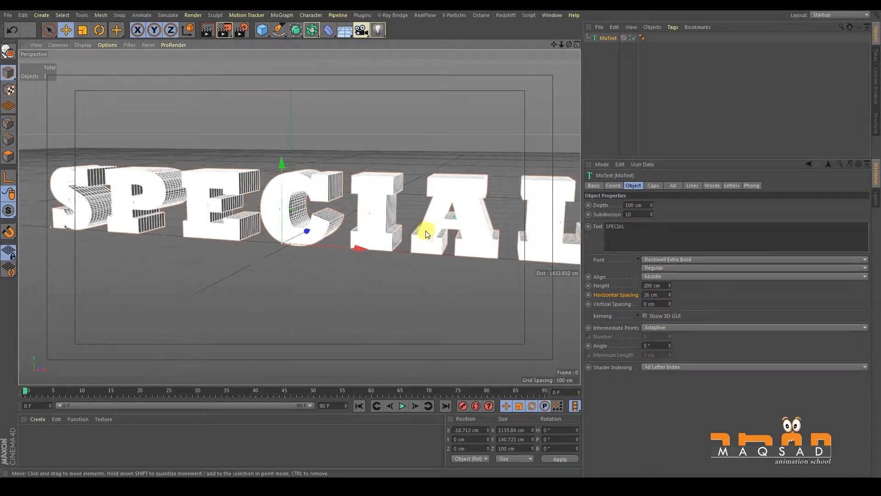
right_click(671, 293)
alt+drag(448, 221, 464, 238)
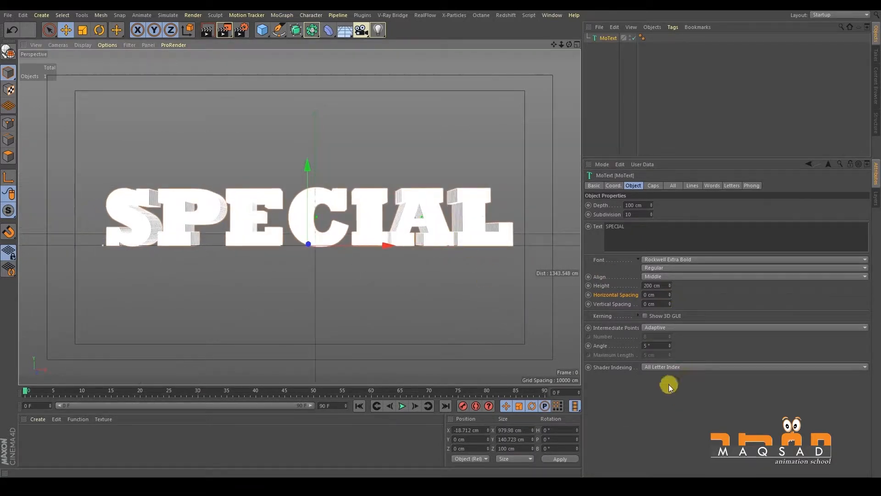
- Examine the mesh on the letters' sides and the available intermediate point options
click(608, 329)
mouse_move(423, 278)
alt+mouse_down()
mouse_move(441, 230)
mouse_move(411, 264)
alt+mouse_up()
alt+right_drag(411, 261, 613, 351)
alt+drag(425, 249, 556, 299)
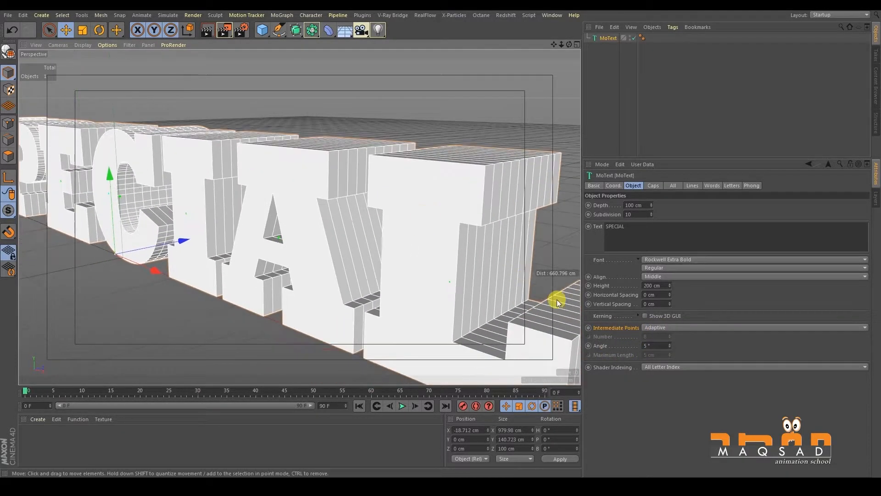
click(648, 328)
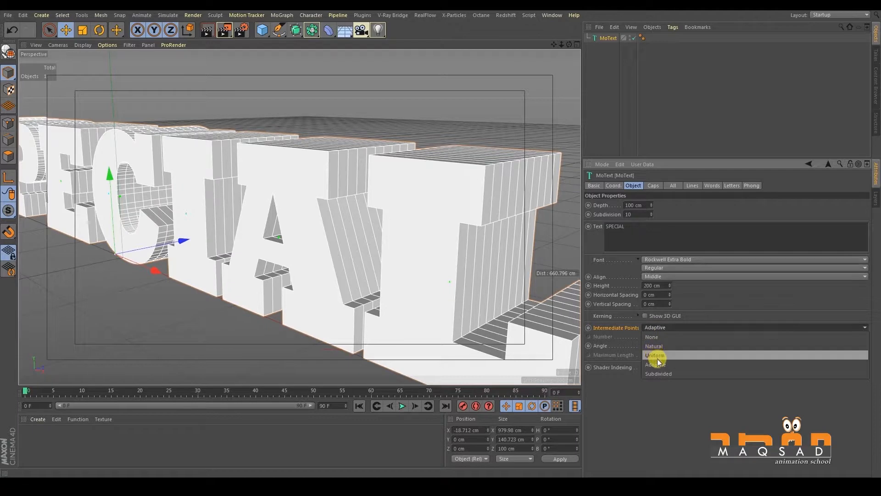
click(608, 325)
alt+middle_drag(472, 288, 426, 260)
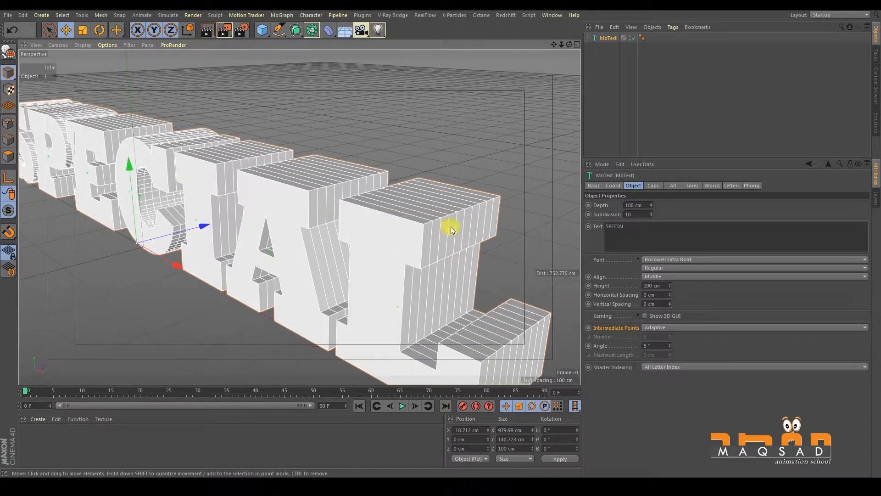
alt+middle_drag(476, 264, 415, 205)
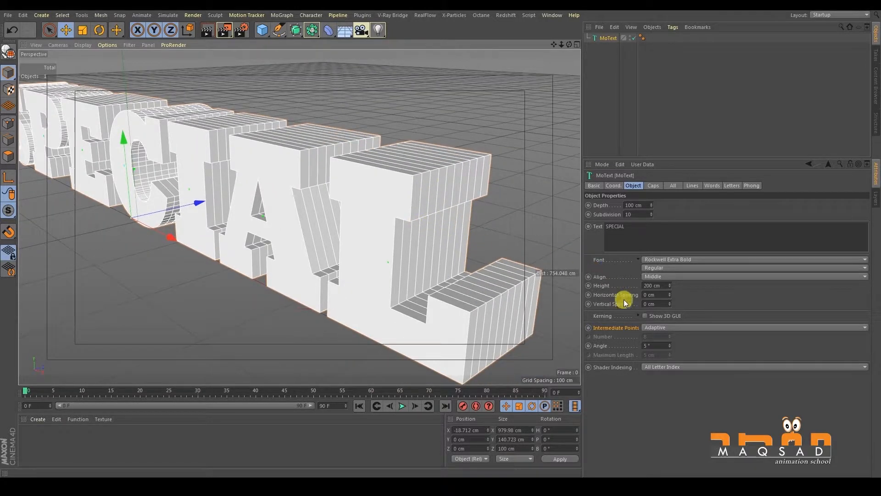
- Set the text's intermediate points to Natural and inspect the mesh on the letters' sides
click(652, 327)
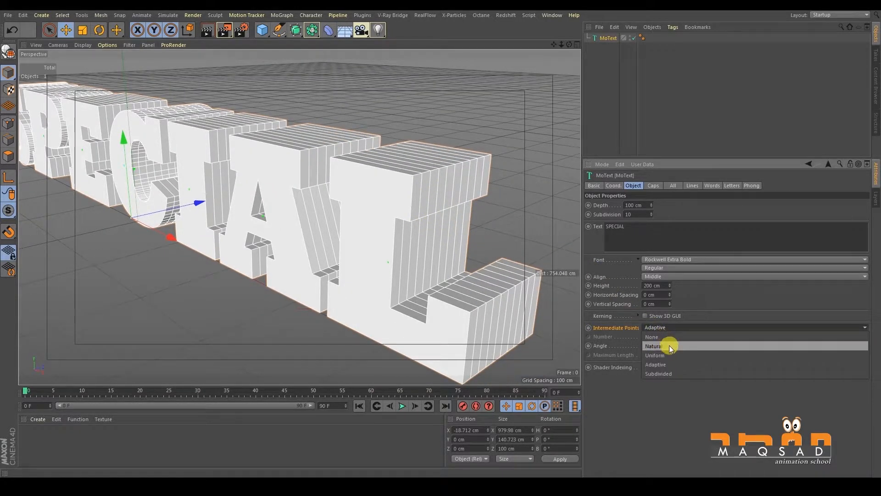
click(670, 345)
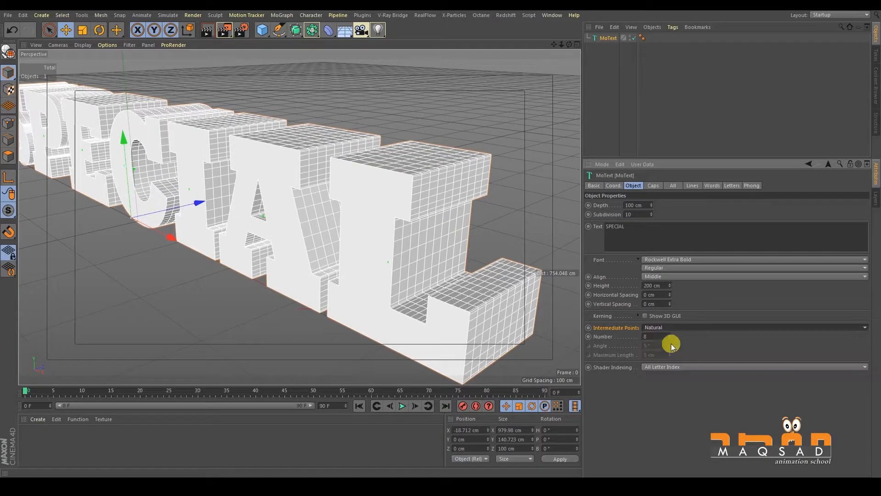
alt+drag(436, 260, 417, 274)
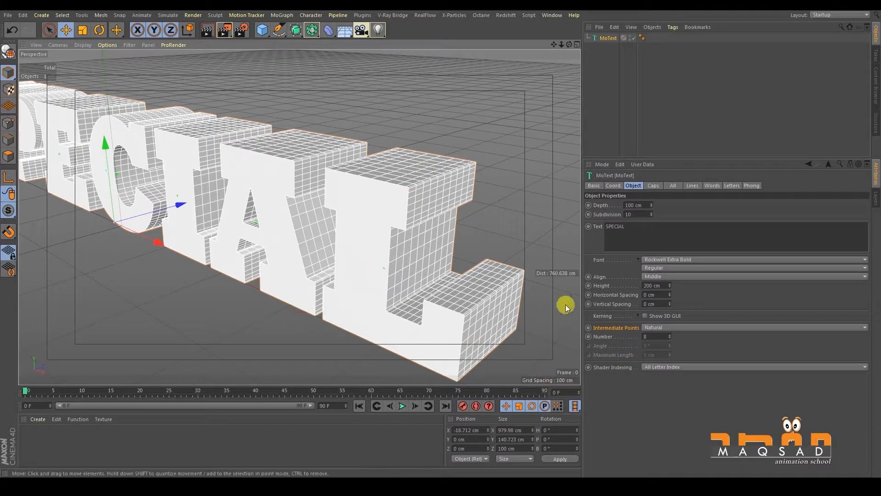
alt+middle_drag(478, 253, 472, 234)
scroll(473, 234, up, 2)
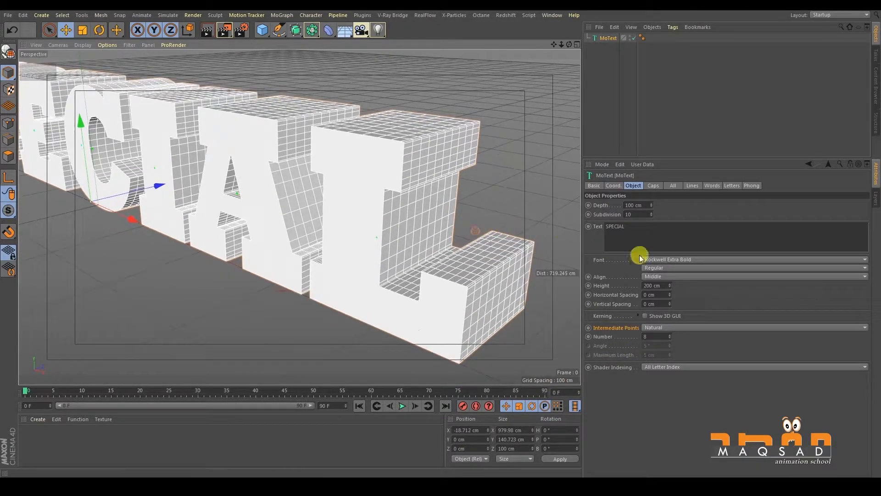
- Reset the text's subdivision to 1 and try changing the number of intermediate points
right_click(651, 215)
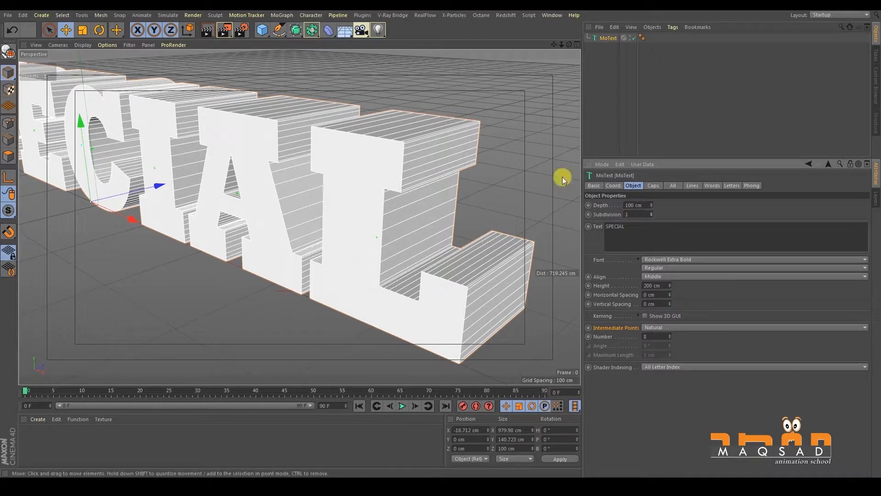
drag(651, 211, 652, 206)
right_click(651, 212)
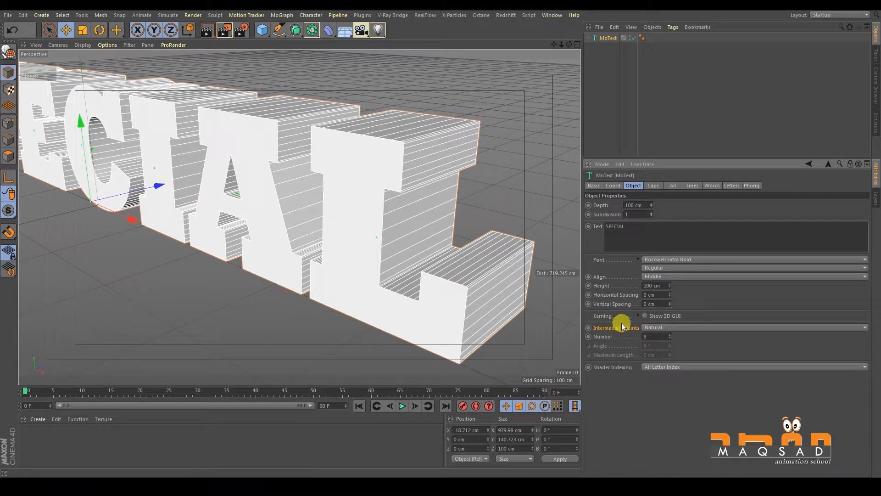
drag(669, 337, 670, 337)
- Set the text's intermediate points to Uniform and inspect the sides of the letter L
click(659, 327)
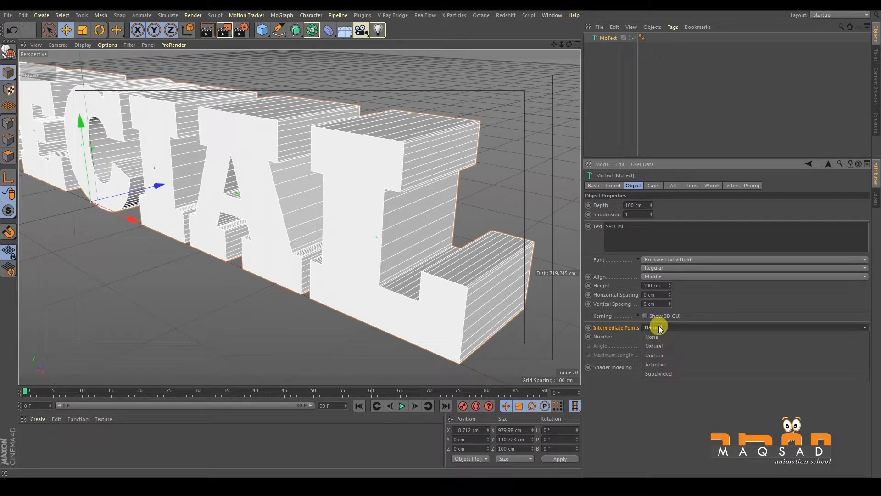
click(661, 354)
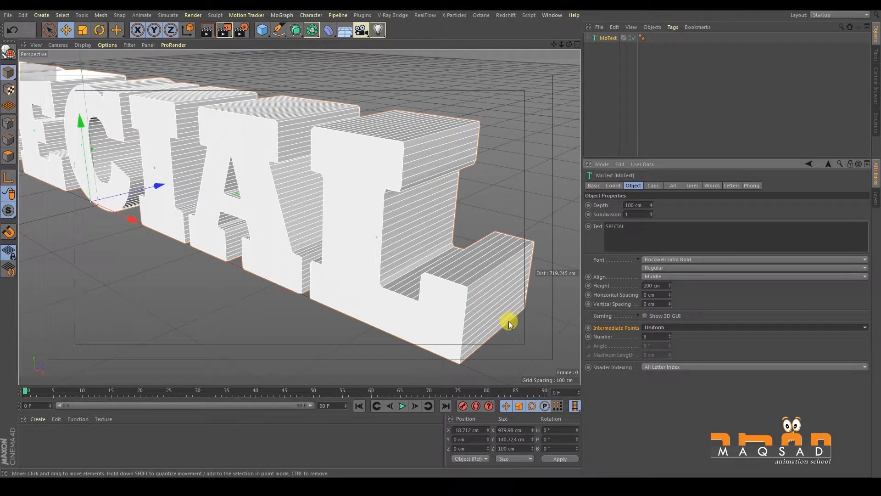
alt+drag(508, 318, 495, 312)
alt+drag(431, 227, 465, 264)
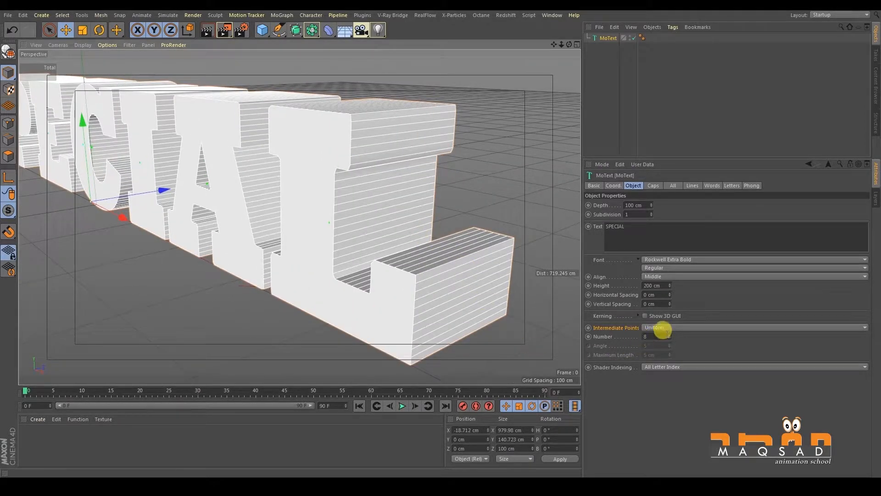
- Set the number of intermediate points to 10
click(670, 336)
click(670, 336)
click(670, 336)
click(670, 335)
click(670, 336)
click(670, 338)
click(670, 340)
- Set the text's intermediate points back to Adaptive
click(668, 327)
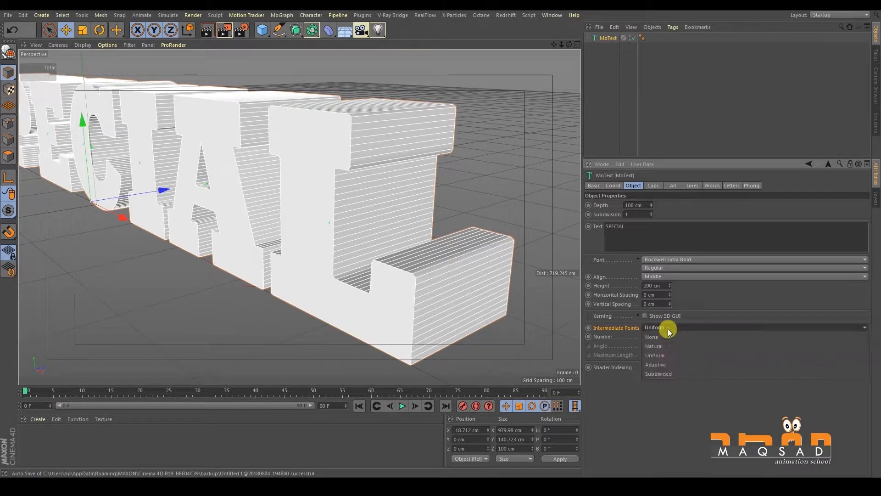
click(665, 367)
alt+drag(410, 252, 478, 244)
alt+middle_drag(440, 246, 511, 281)
- Examine how the curved sides of the letter C are divided compared with the straight sides of its neighbours
alt+middle_drag(394, 234, 389, 196)
alt+right_drag(387, 192, 404, 197)
alt+drag(404, 198, 409, 199)
mouse_move(410, 199)
alt+right_down()
mouse_move(371, 190)
mouse_move(416, 207)
alt+right_up()
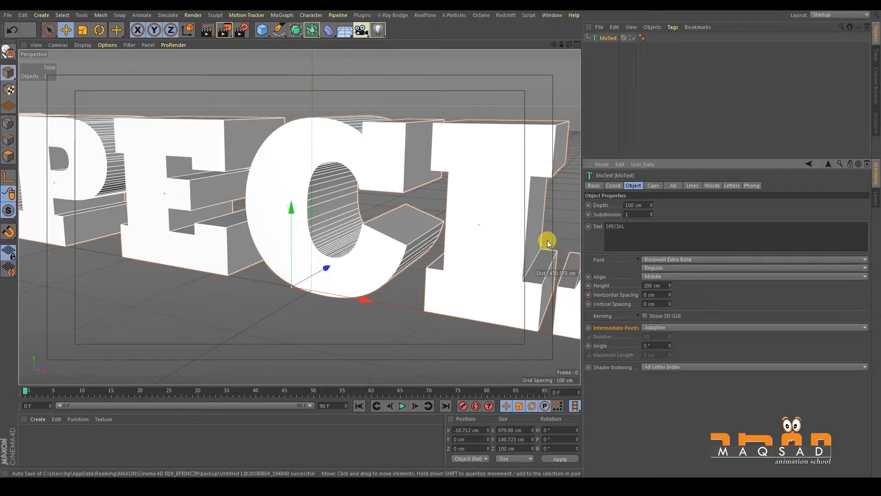
alt+drag(398, 235, 355, 289)
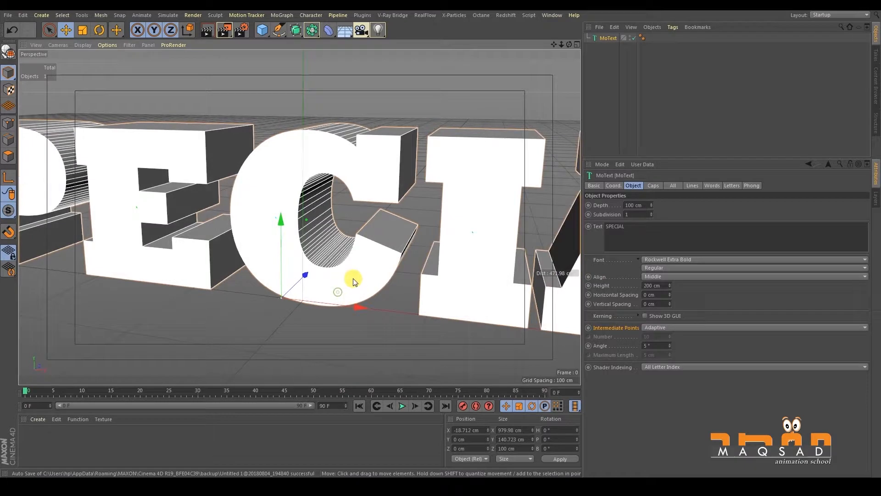
alt+drag(417, 217, 439, 233)
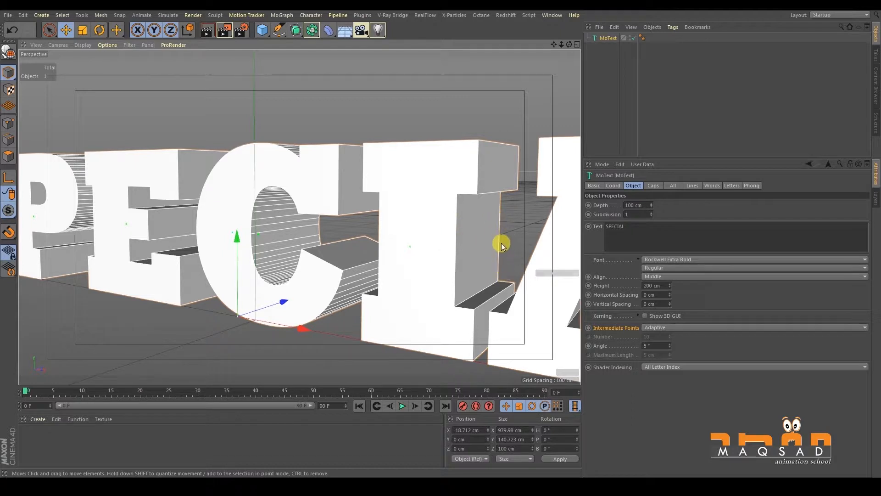
alt+drag(434, 263, 405, 256)
scroll(396, 257, up, 2)
scroll(405, 258, up, 2)
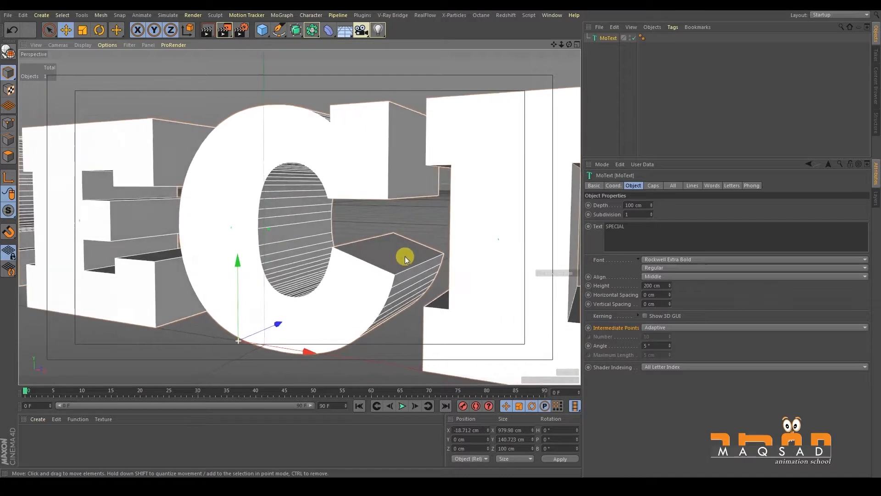
- Set the angle of the adaptive intermediate points to 3°
click(599, 348)
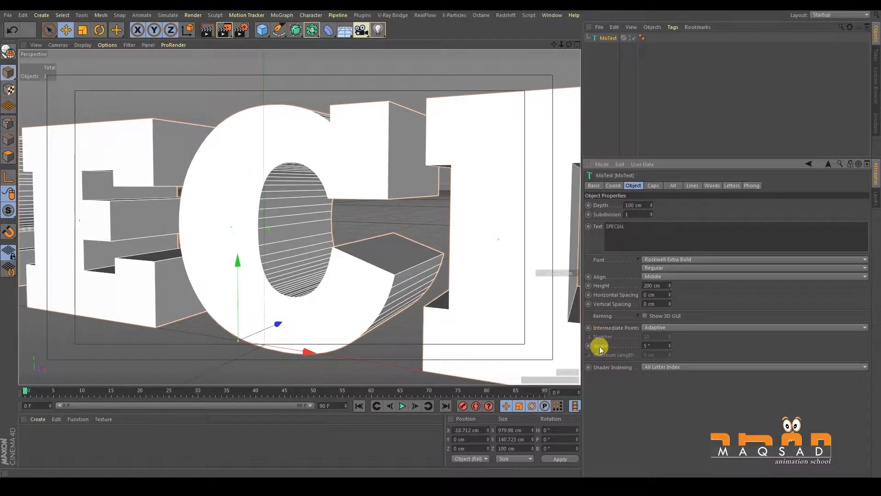
double_click(669, 345)
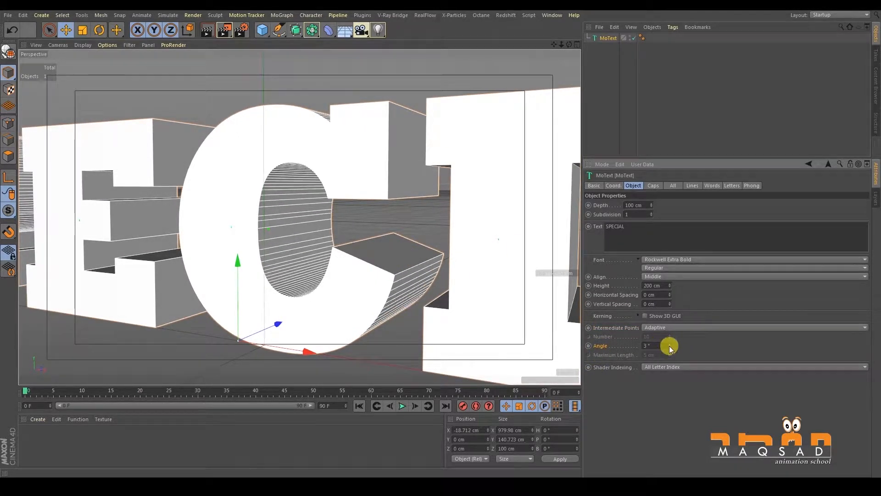
- Set the angle of the adaptive intermediate points to 5°, checking the coarser division on the curves of the C
drag(650, 344, 637, 345)
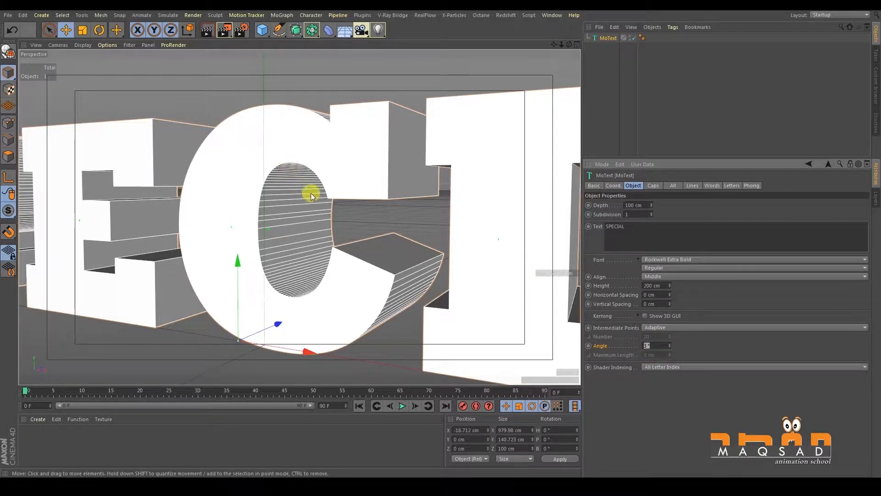
drag(671, 345, 663, 320)
alt+drag(268, 185, 292, 166)
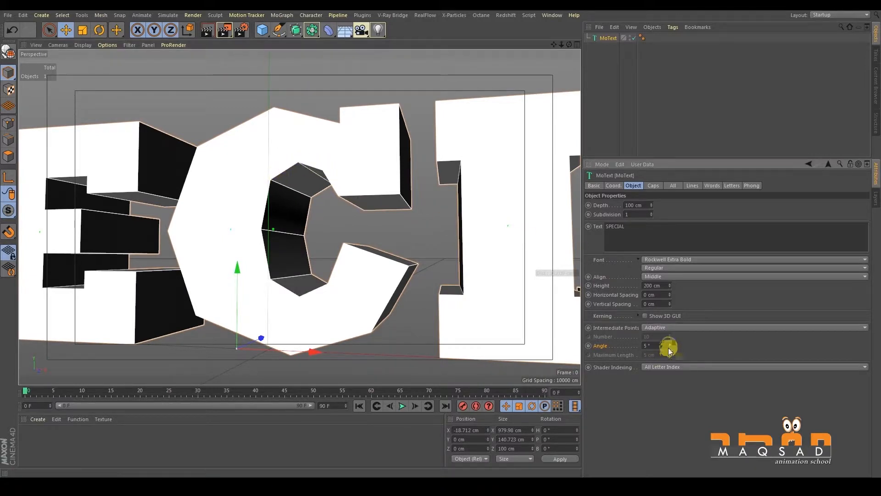
alt+drag(287, 253, 364, 295)
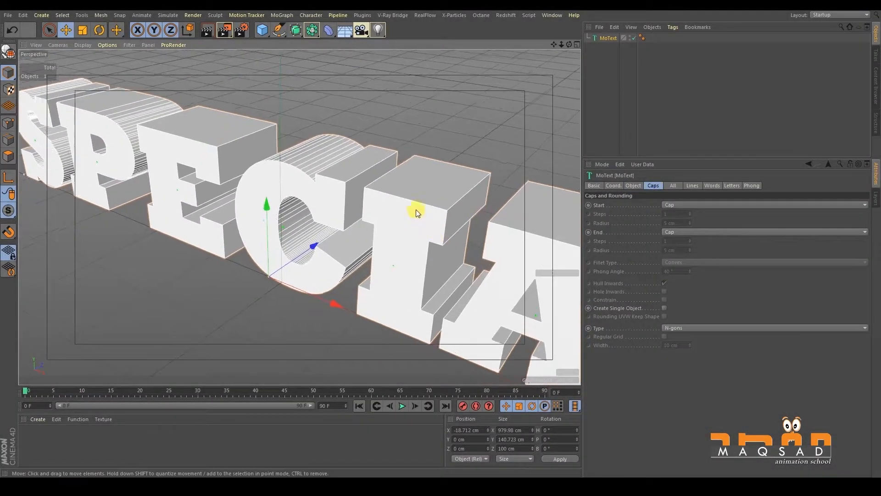
- Set the start cap of the text to Fillet and inspect the open front of the letters
alt+right_drag(416, 209, 577, 180)
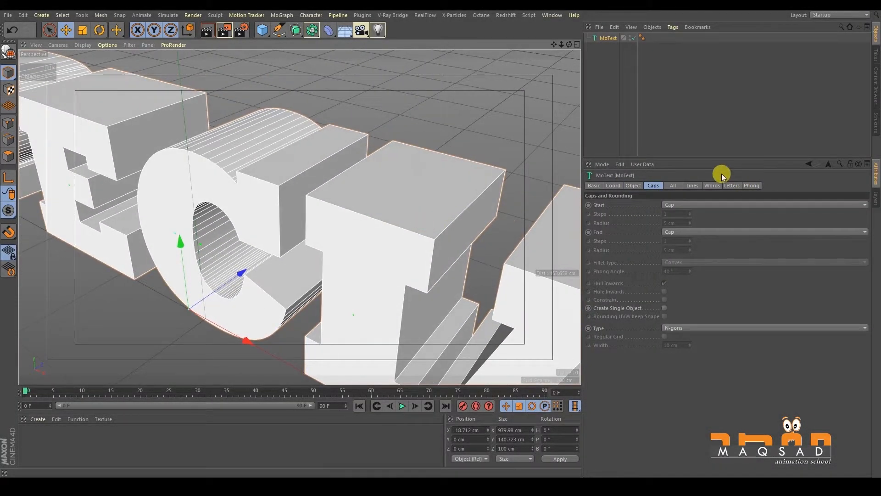
click(676, 204)
click(681, 233)
alt+drag(451, 224, 413, 201)
alt+drag(425, 148, 401, 200)
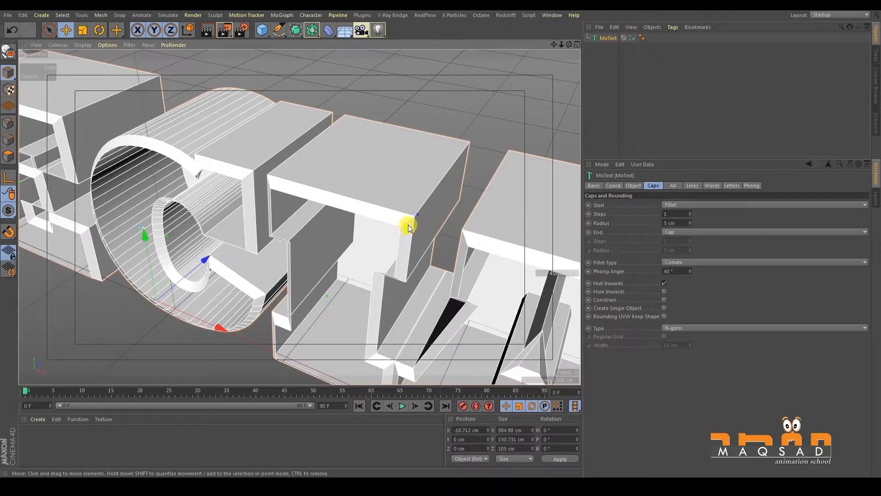
scroll(411, 221, up, 3)
alt+drag(398, 229, 417, 181)
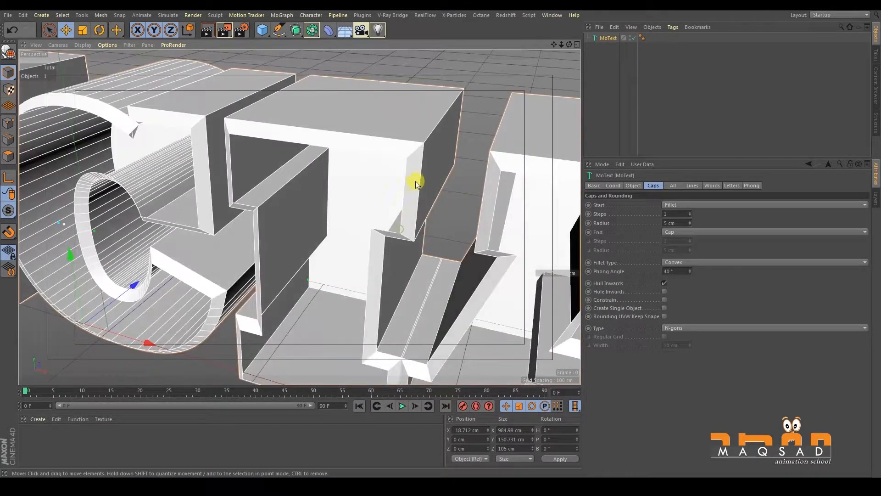
alt+drag(497, 253, 530, 258)
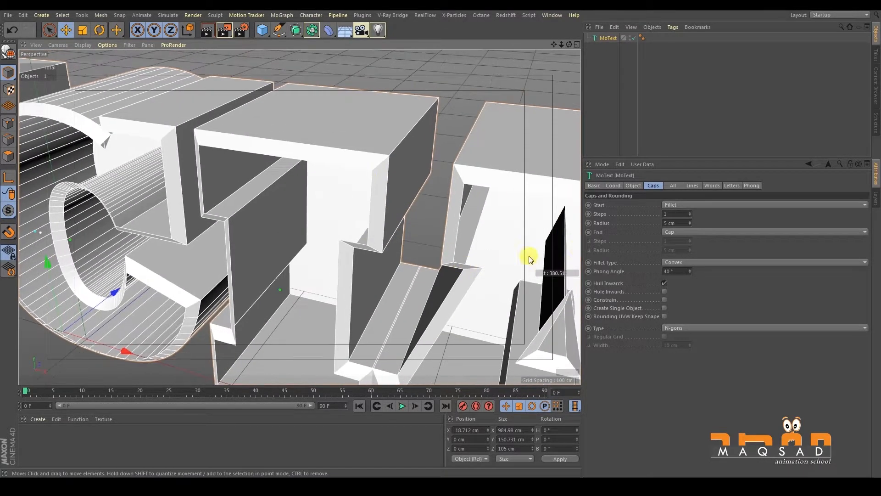
- Set the start cap of the text to Fillet Cap
click(682, 204)
click(688, 242)
alt+middle_drag(334, 181, 359, 223)
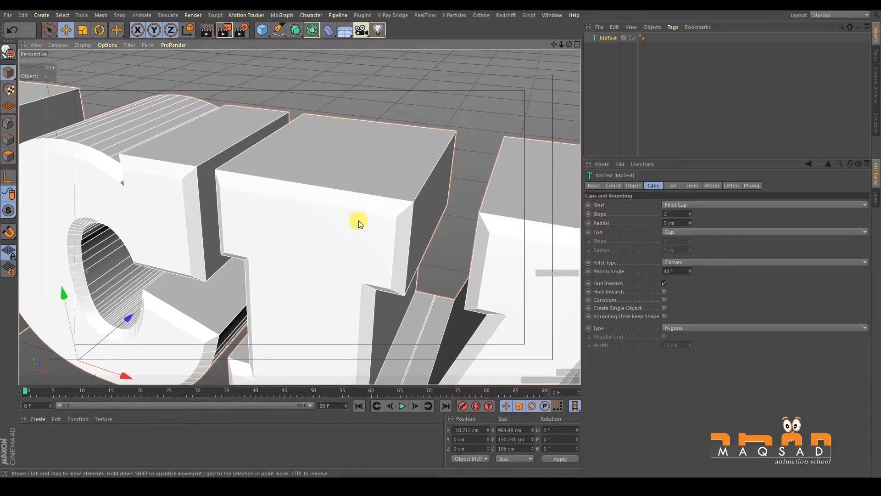
alt+drag(359, 223, 384, 194)
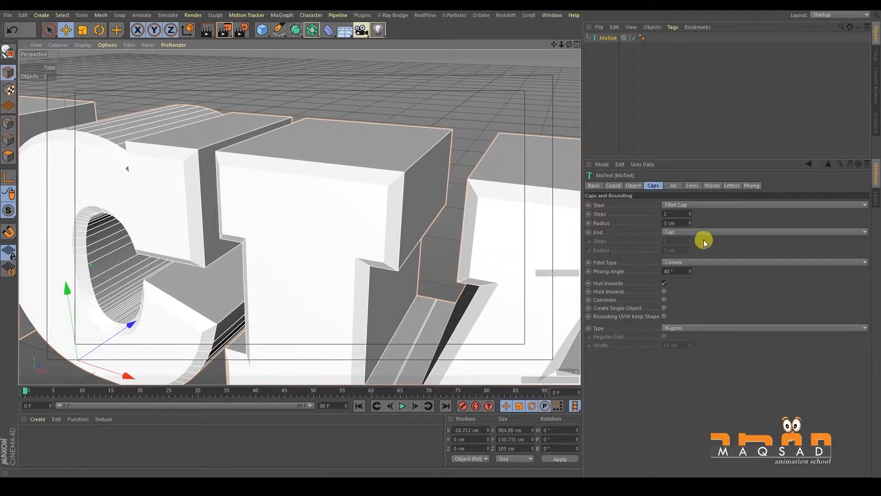
- Set the start fillet's radius to 8 cm and its steps to 5
drag(689, 224, 691, 222)
click(691, 213)
click(690, 213)
click(690, 212)
click(690, 212)
- Set the end cap on the back of the text to Fillet Cap
alt+drag(360, 163, 498, 181)
click(683, 232)
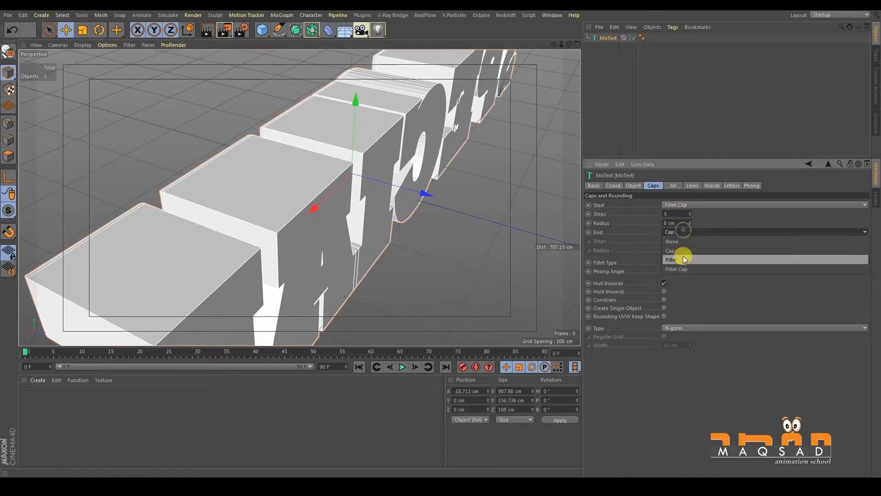
click(681, 272)
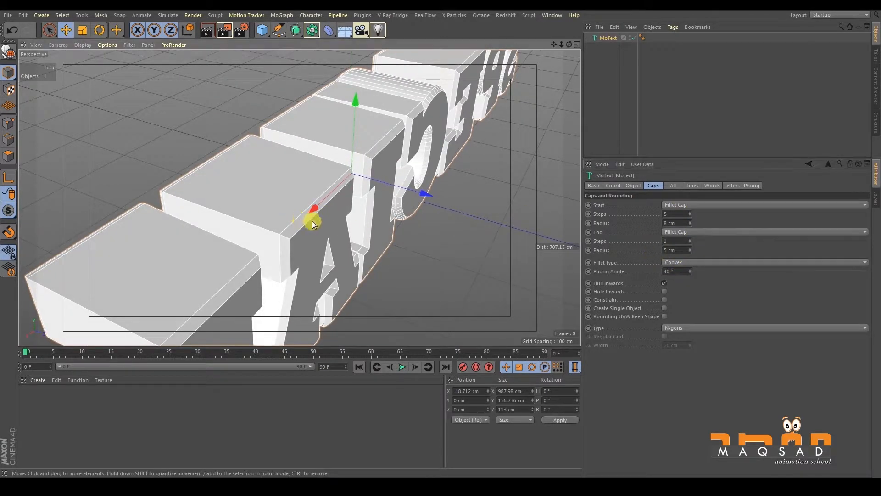
scroll(311, 220, up, 2)
alt+drag(381, 227, 429, 261)
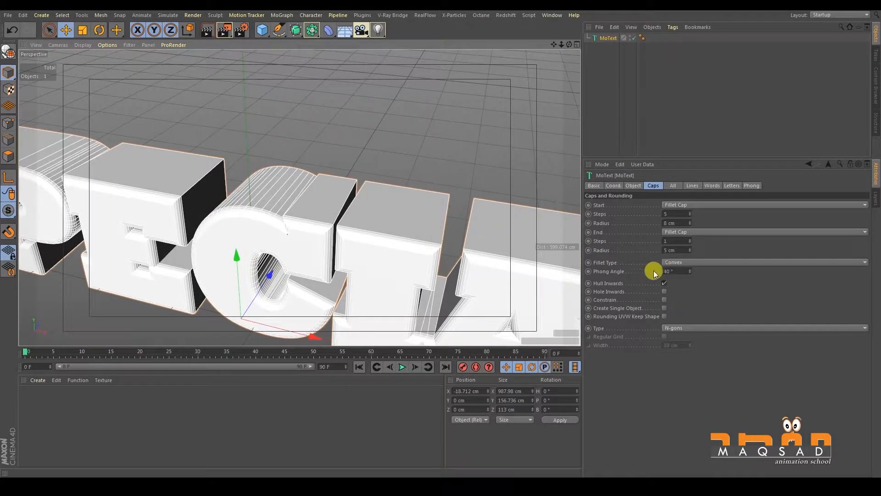
- Set the fillet type of the caps to Half Circle and look at the profile up close
click(695, 264)
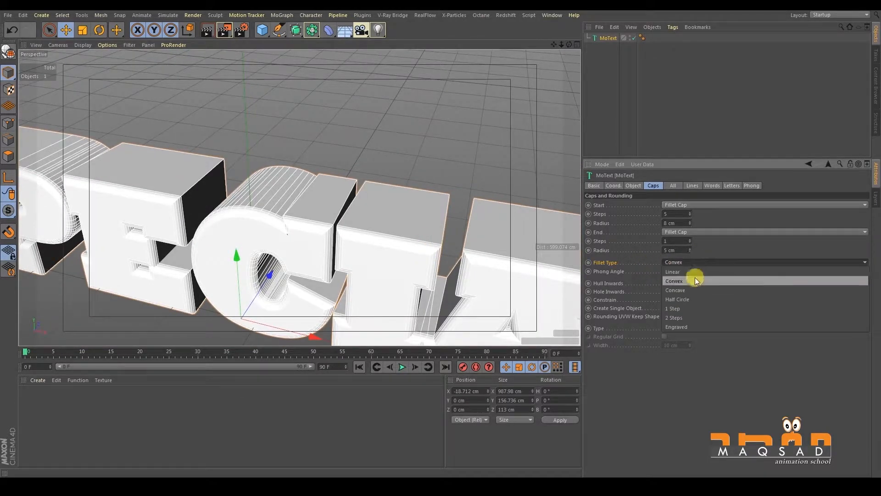
click(701, 295)
scroll(426, 192, up, 1)
scroll(426, 193, up, 3)
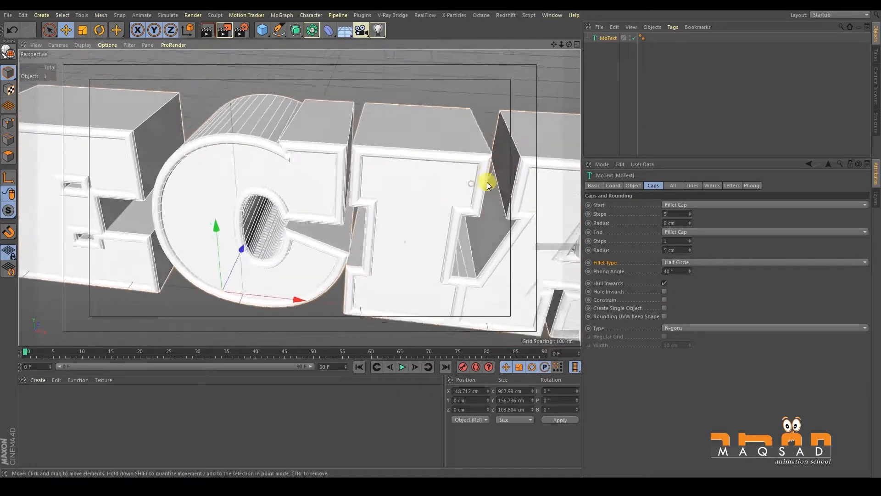
- Set the fillet type of the caps to 1 Step and view the letters at an angle
click(677, 262)
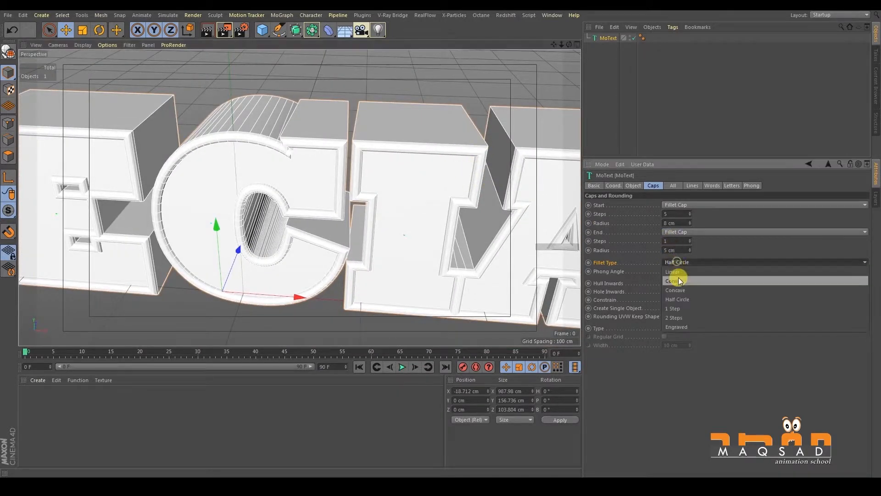
click(686, 303)
alt+drag(458, 188, 407, 203)
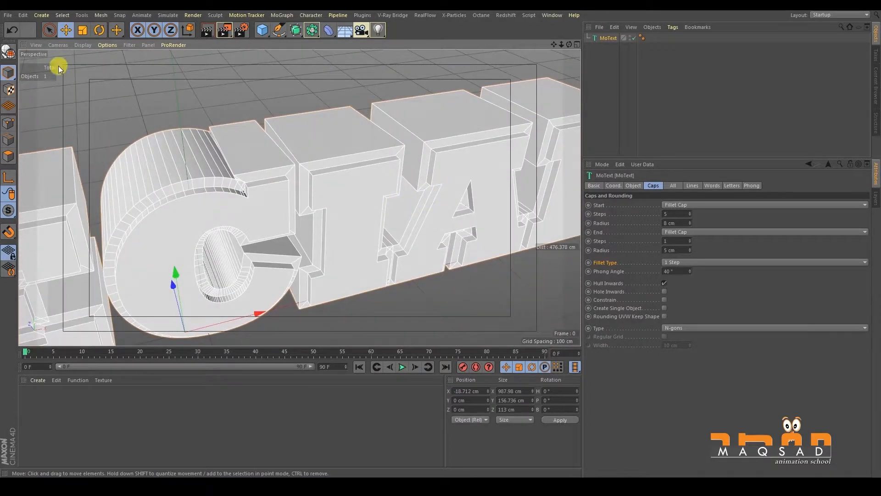
- Create a new material and apply it to the MoText object
click(173, 88)
click(164, 209)
double_click(73, 418)
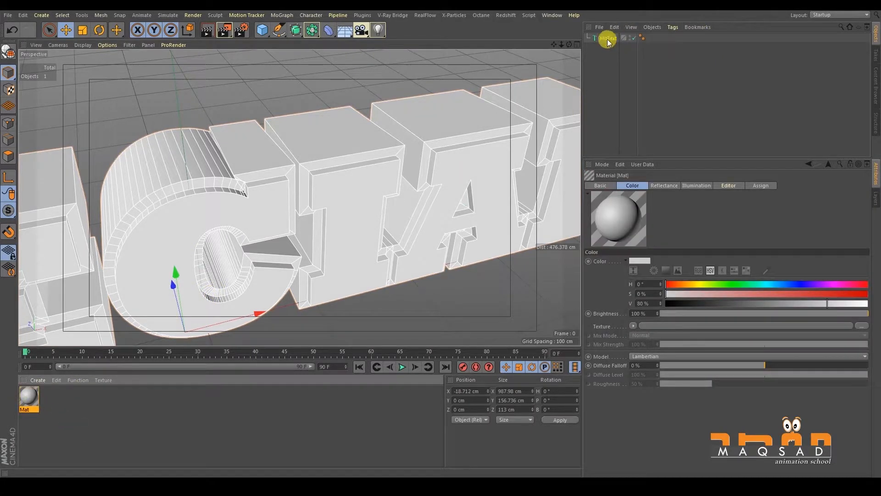
drag(608, 42, 608, 39)
- Set the material's color to a blue with hue 203°, saturation 52% and value 65%
double_click(29, 396)
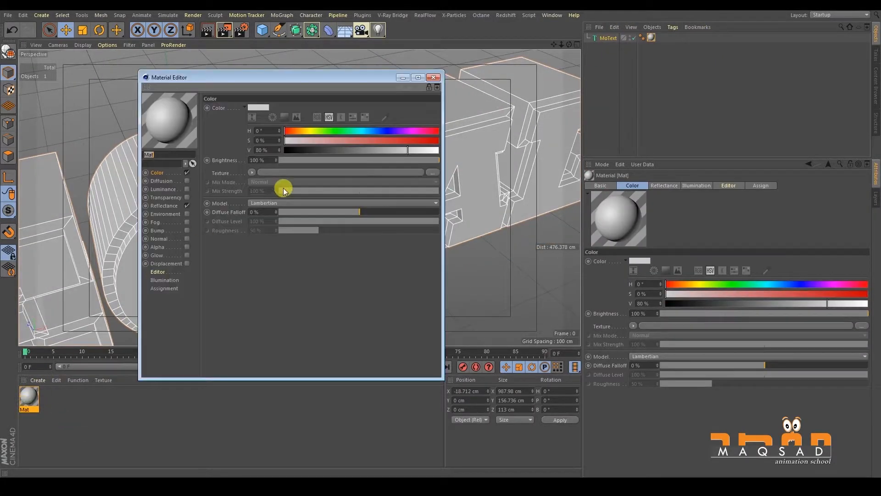
mouse_move(368, 151)
mouse_down()
mouse_move(371, 130)
mouse_move(364, 139)
mouse_up()
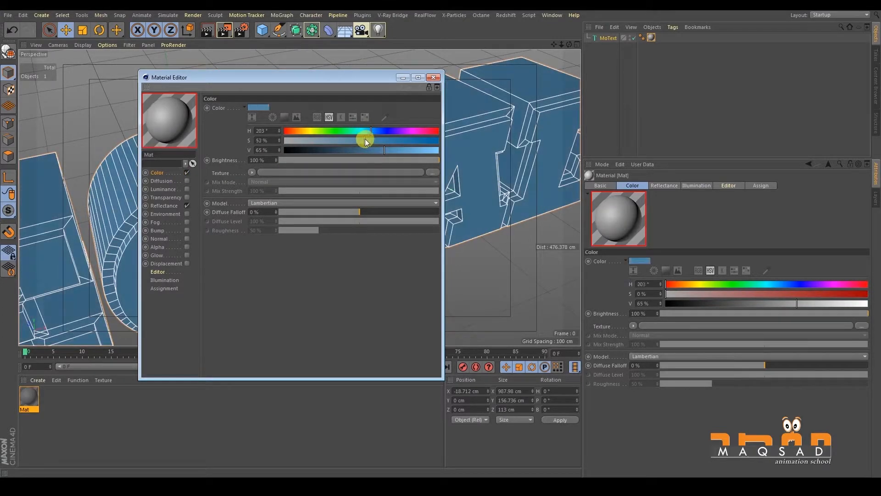
click(433, 77)
click(630, 79)
alt+drag(435, 186, 403, 181)
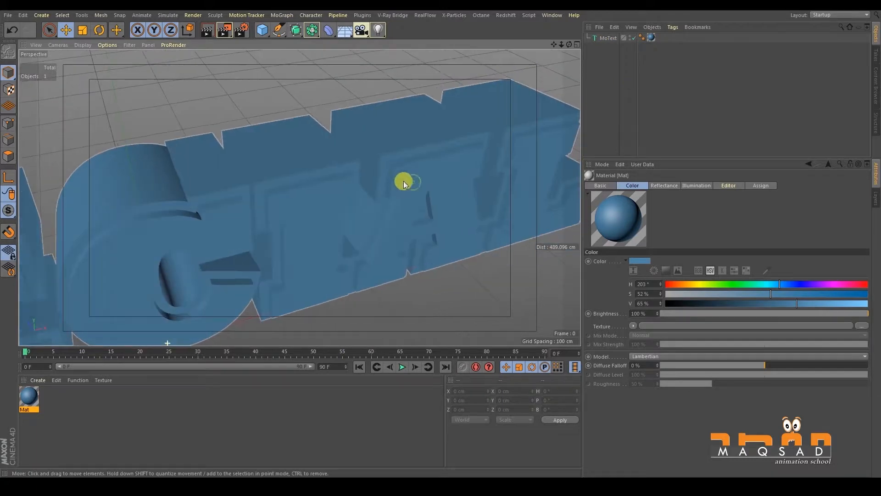
- Turn off the Reflectance channel of the blue material
click(32, 389)
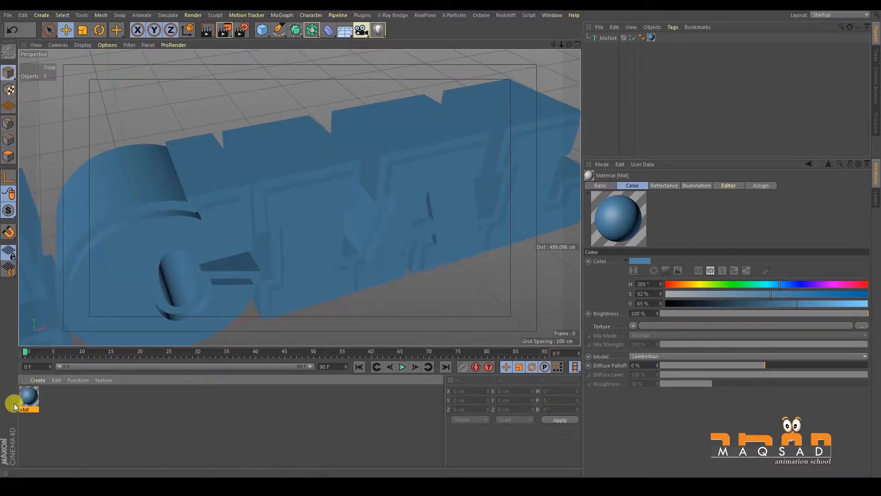
double_click(22, 402)
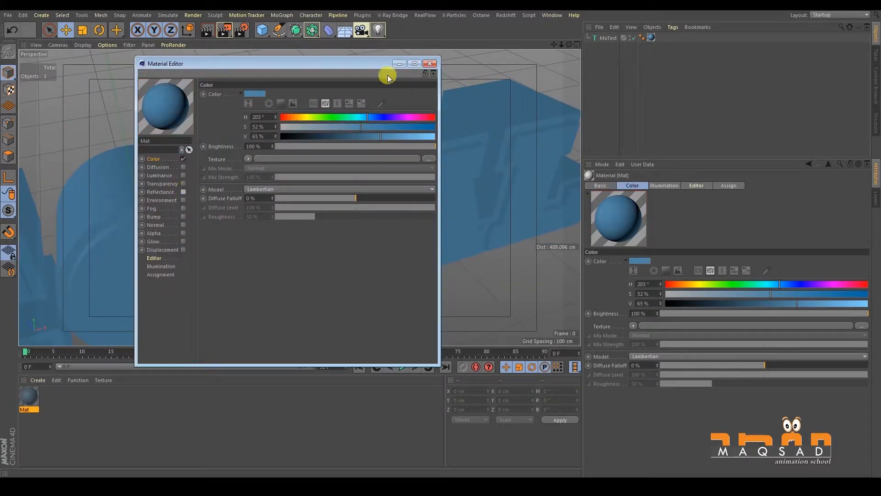
click(431, 64)
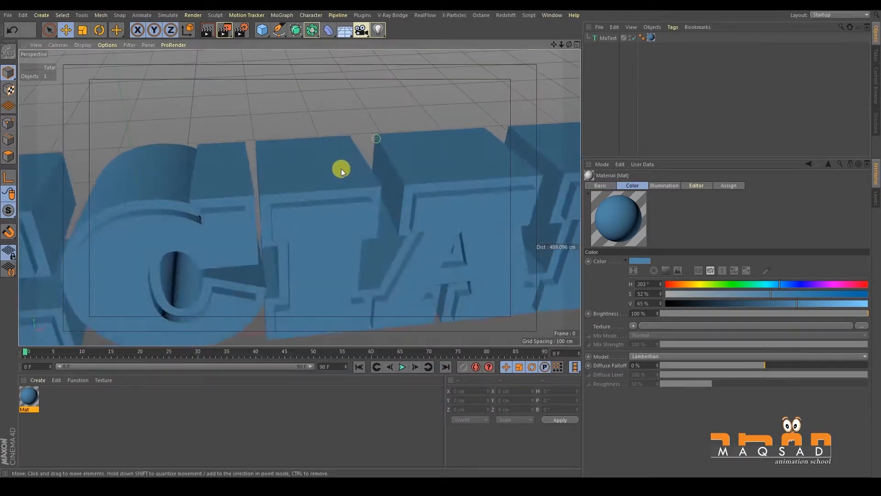
- Select the text and darken its material's color to a deep navy blue
click(340, 169)
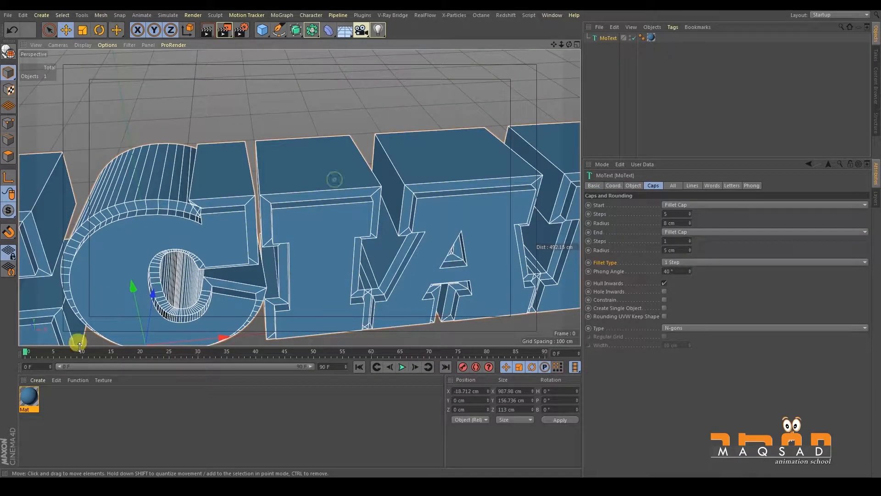
double_click(25, 402)
drag(380, 142, 328, 138)
click(430, 63)
mouse_move(429, 65)
alt+mouse_down()
mouse_move(390, 153)
mouse_move(320, 127)
alt+mouse_up()
click(285, 147)
alt+right_drag(320, 127, 382, 157)
- Set the fillet type of the caps to 2 Steps and inspect the stepped edges of the letters
click(663, 265)
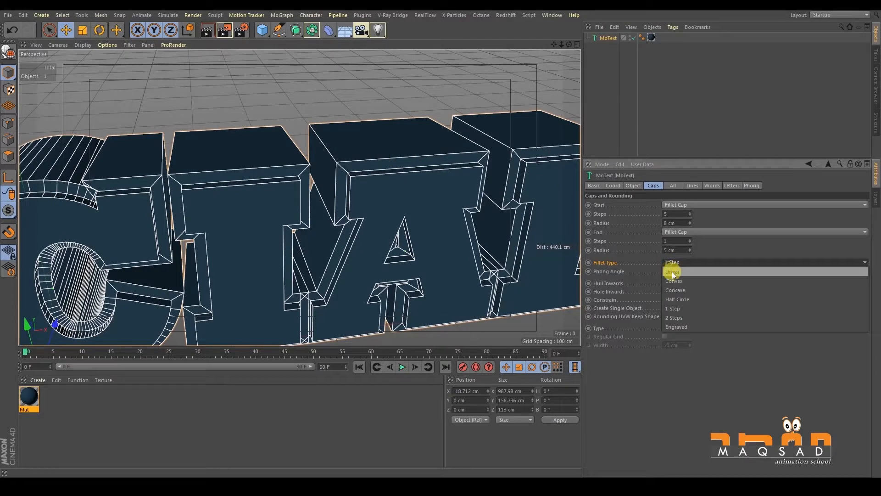
click(679, 311)
alt+drag(376, 238, 403, 257)
alt+right_drag(402, 257, 428, 213)
mouse_move(428, 213)
alt+mouse_down()
mouse_move(450, 210)
mouse_move(423, 226)
alt+mouse_up()
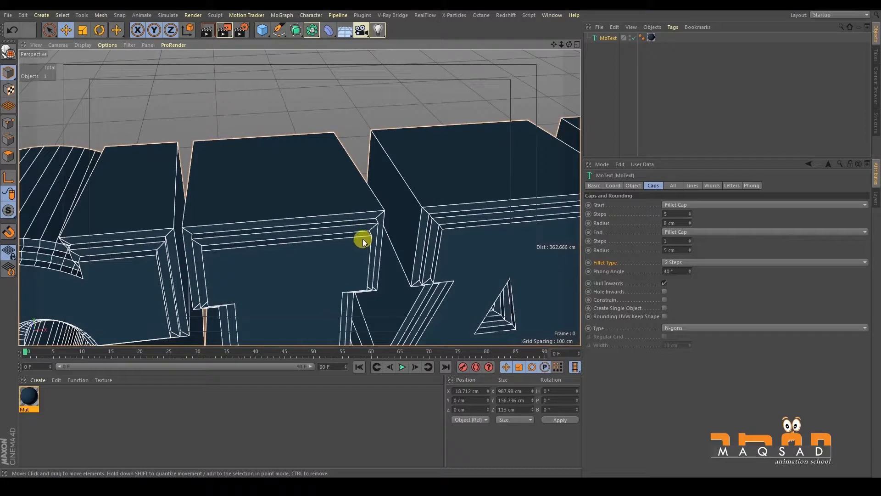
- Set the fillet type of the caps to Engraved and view the letter edges
click(688, 266)
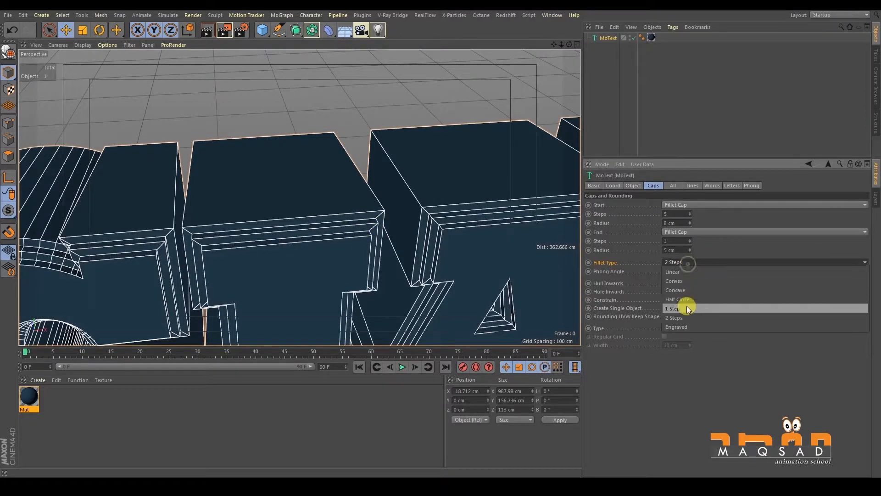
click(687, 322)
alt+drag(285, 228, 321, 211)
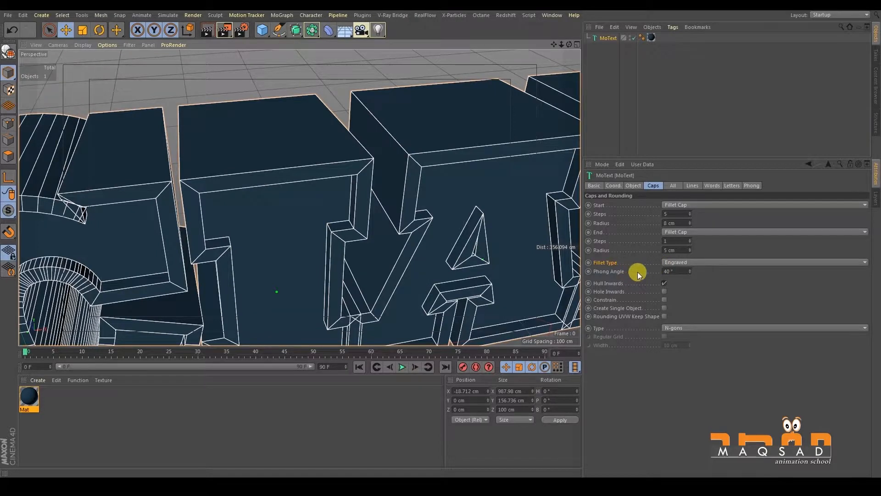
- Switch Hole Inwards on and off again to compare the hole in the letter A
click(664, 292)
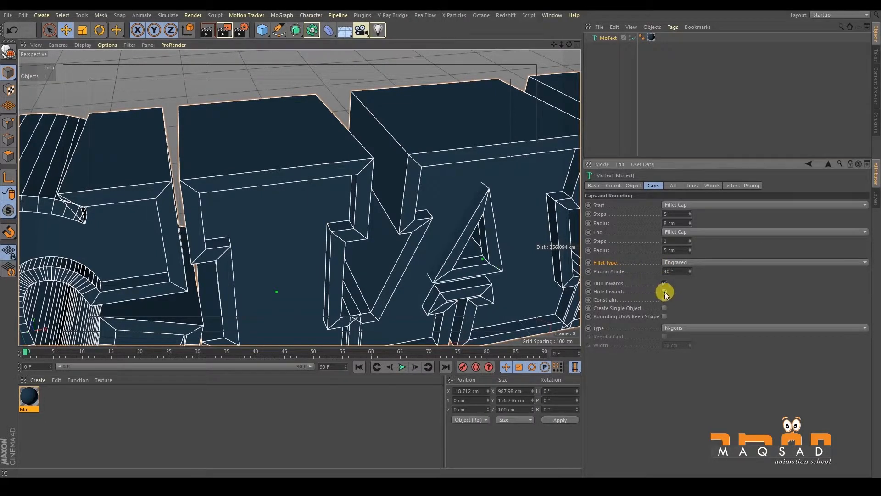
click(665, 292)
alt+drag(450, 221, 442, 195)
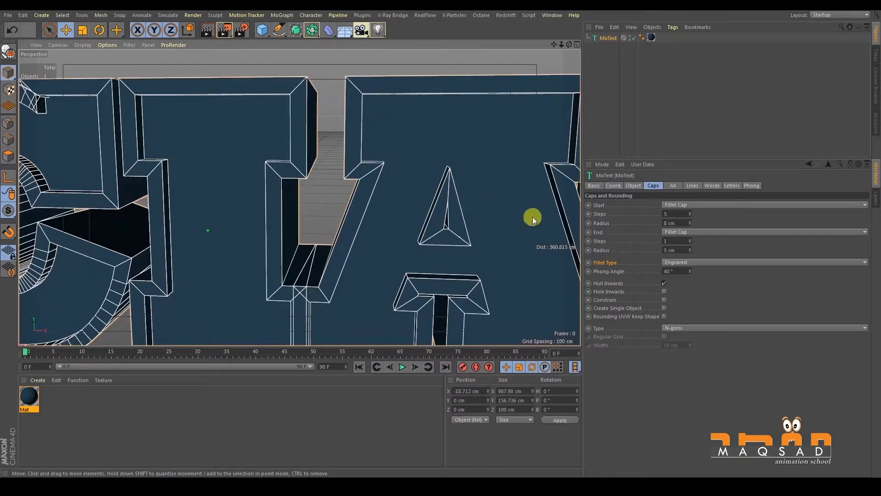
- Set the fillet type to Convex and toggle Hole Inwards on and off to compare the letter A
click(686, 263)
click(686, 281)
click(664, 290)
click(664, 291)
click(664, 290)
alt+middle_drag(572, 284, 500, 260)
click(665, 292)
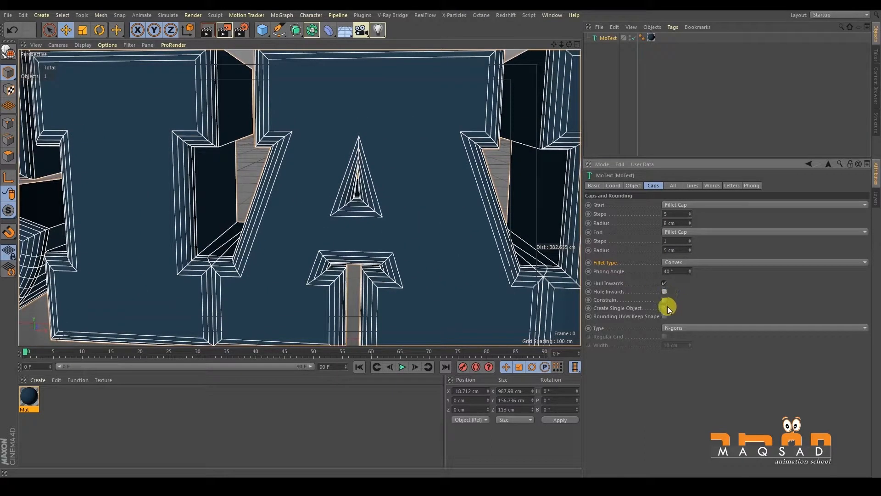
- Turn on Create Single Object with the whole text in view, and turn it off again
alt+right_drag(279, 113, 188, 131)
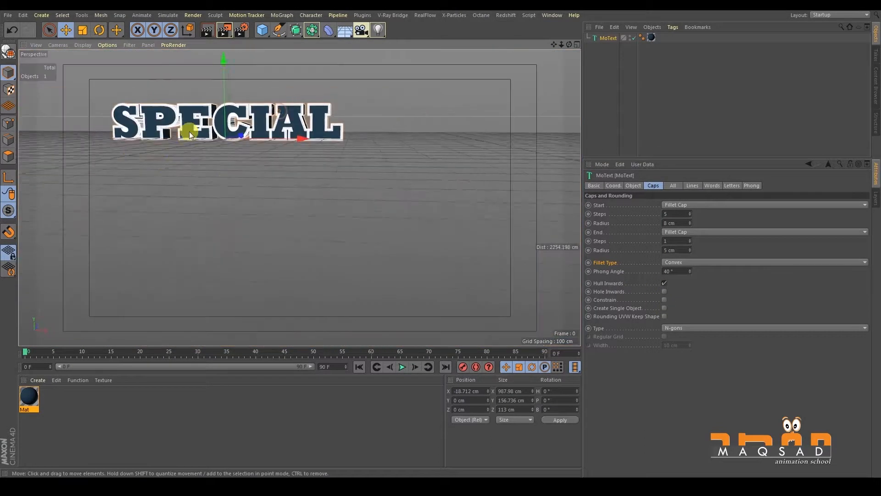
alt+middle_drag(188, 130, 223, 165)
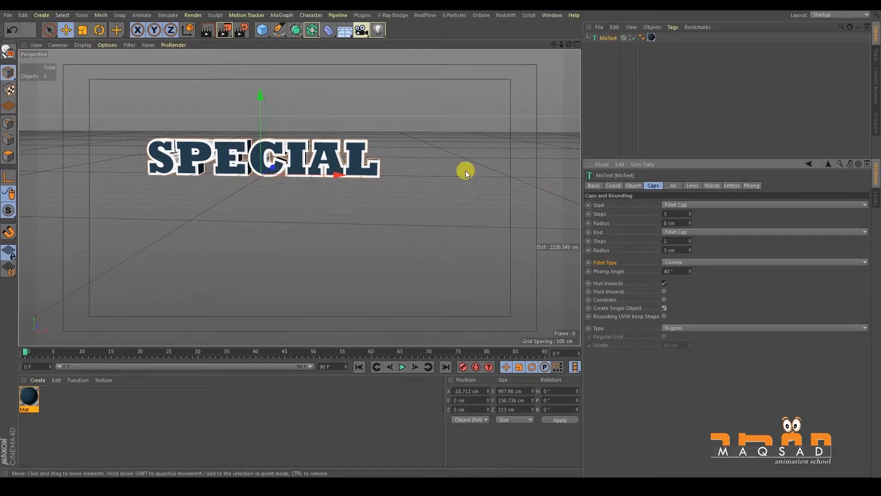
alt+drag(303, 242, 318, 233)
alt+right_drag(325, 200, 390, 172)
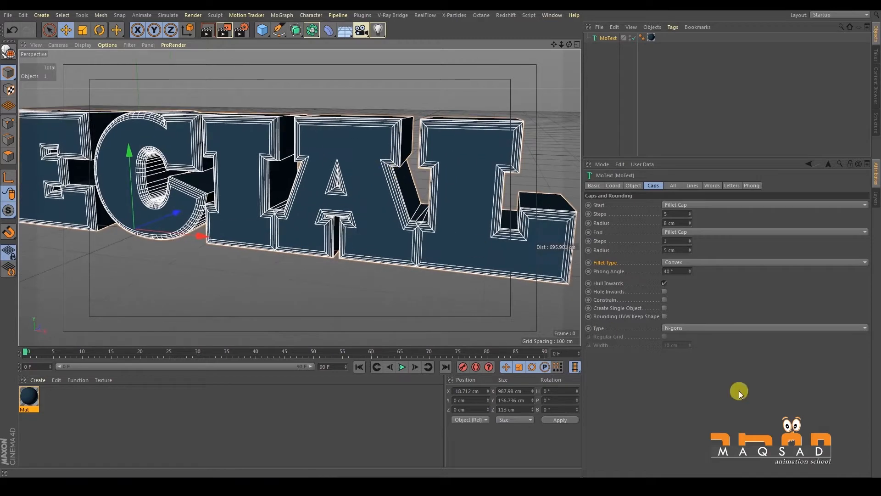
- Look through the cap Type options of the MoText and inspect the letter meshes
click(674, 328)
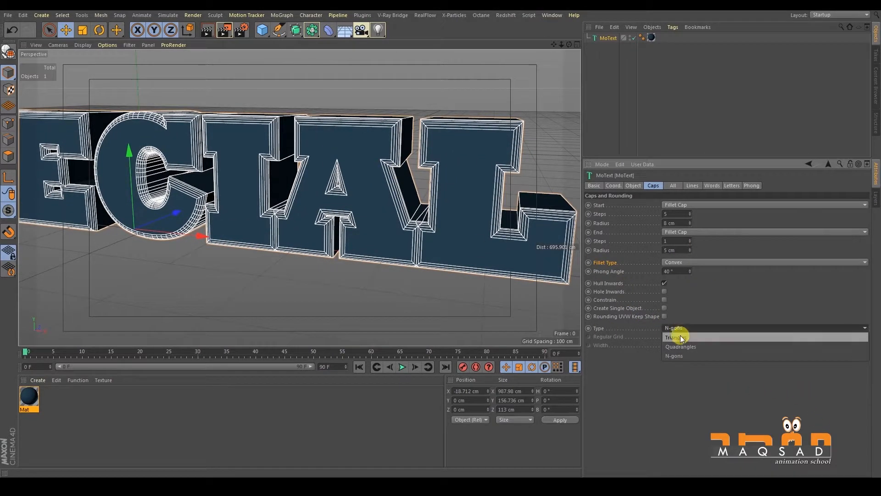
click(642, 330)
alt+middle_drag(484, 183, 476, 218)
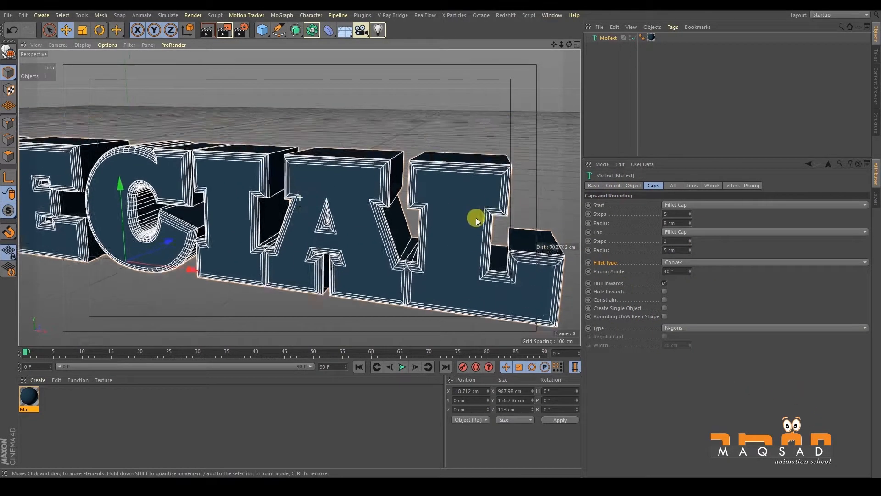
alt+drag(486, 208, 477, 222)
- Open the MoText's All effects settings and examine the whole text from several angles
click(670, 186)
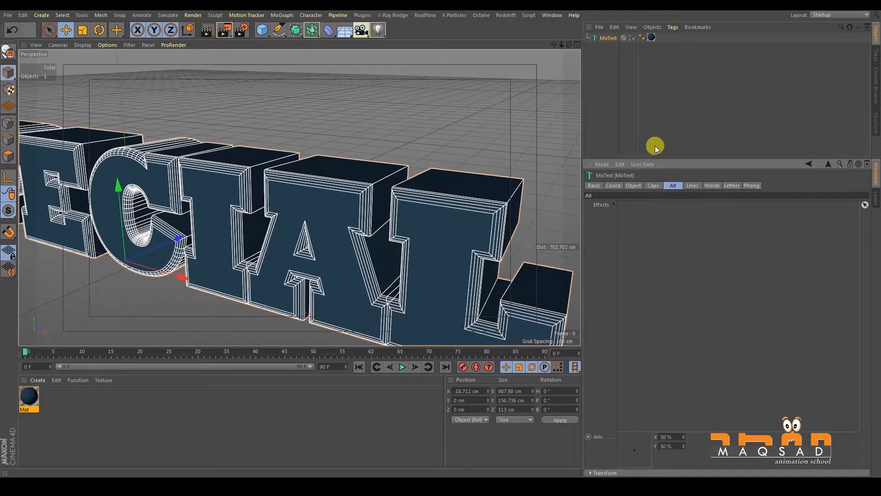
scroll(420, 143, down, 5)
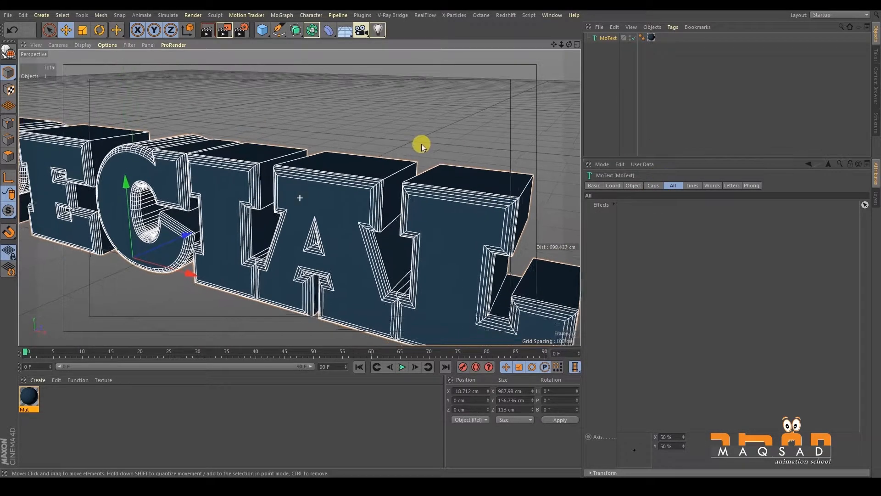
alt+middle_drag(356, 179, 405, 200)
scroll(364, 161, up, 3)
alt+drag(365, 161, 380, 147)
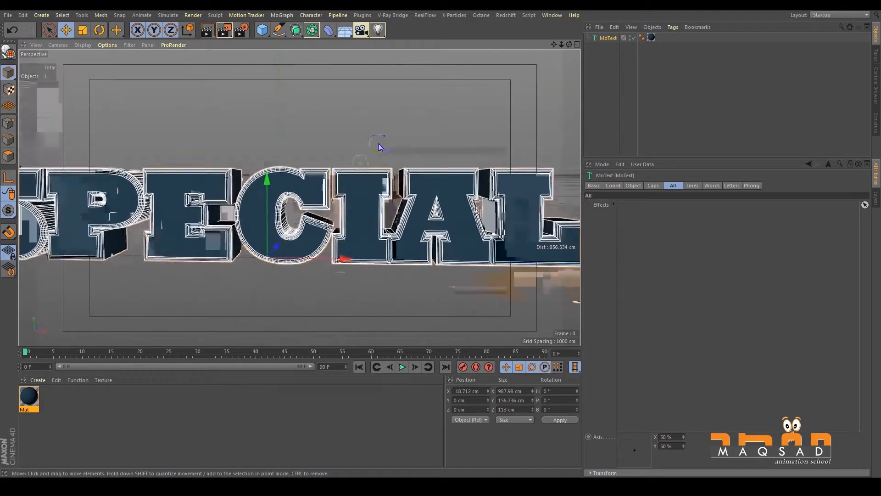
alt+middle_drag(379, 153, 375, 175)
scroll(398, 165, up, 2)
alt+drag(398, 165, 389, 170)
click(595, 60)
click(604, 38)
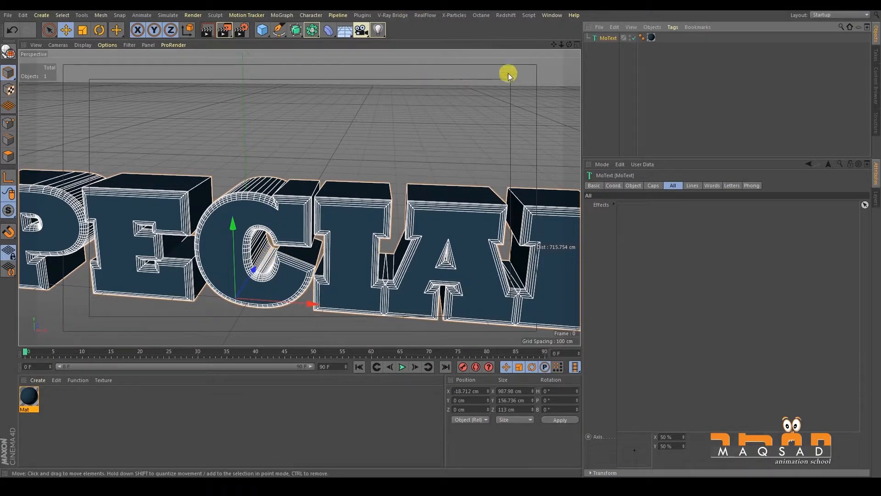
mouse_move(429, 177)
alt+right_down()
mouse_move(407, 176)
mouse_move(378, 195)
alt+right_up()
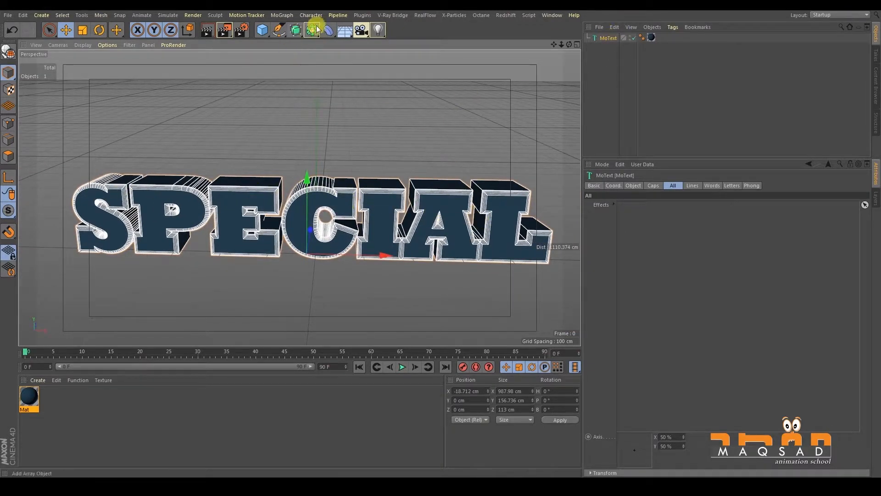
- Add a MoGraph Plain effector to the selected MoText
click(278, 30)
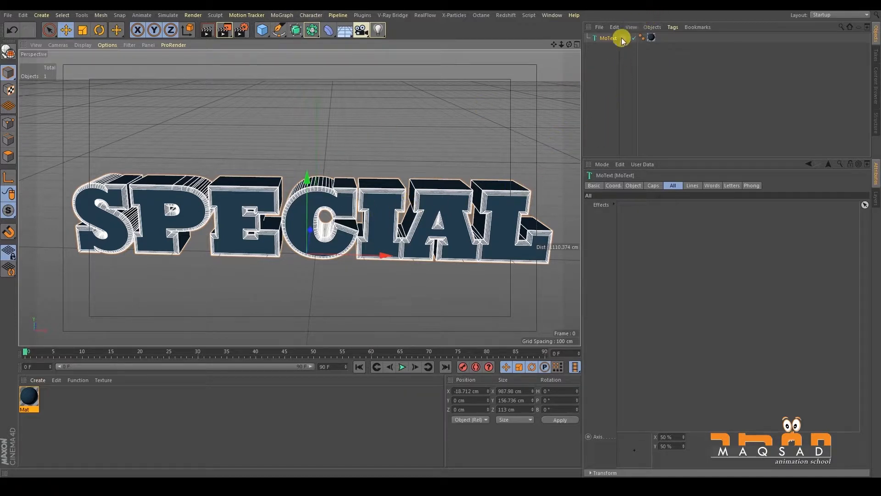
click(610, 49)
click(608, 38)
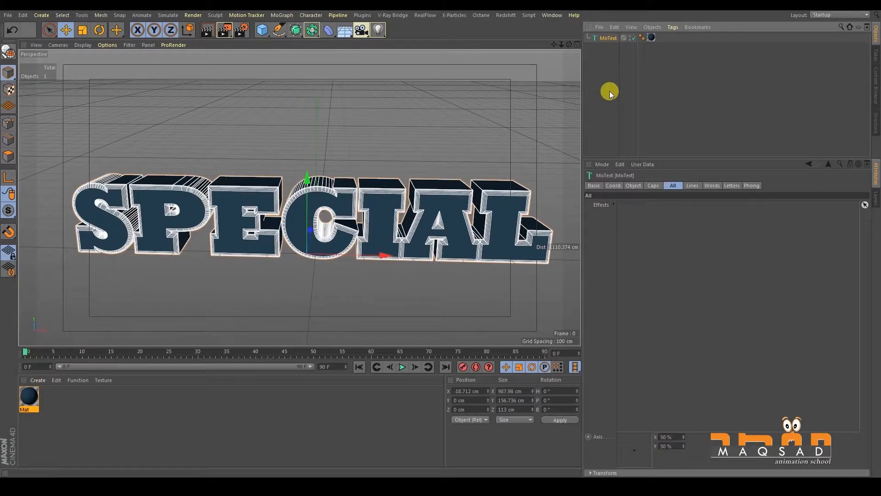
click(274, 15)
mouse_move(285, 29)
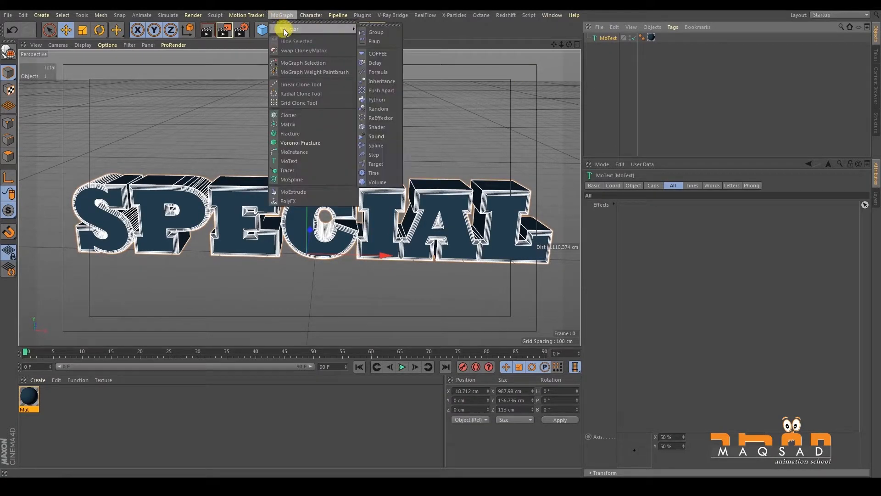
click(382, 41)
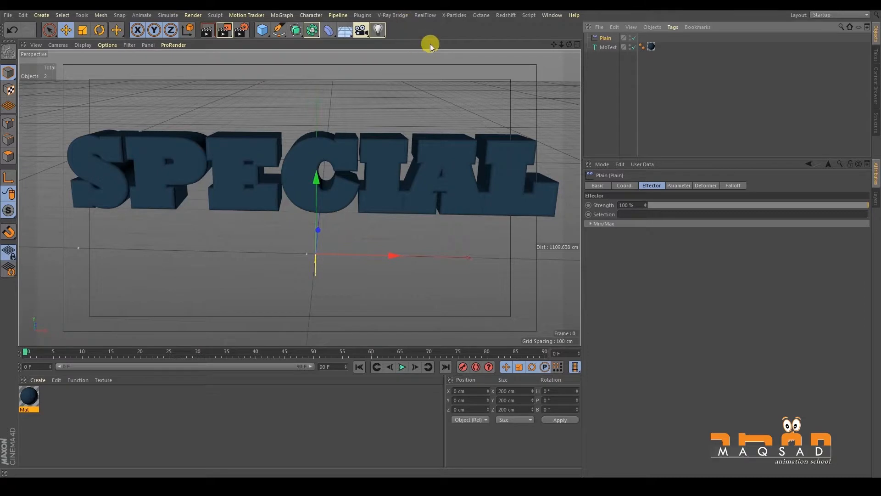
- Check the effects list in the MoText's Letters settings and view the whole text from a distance
click(599, 47)
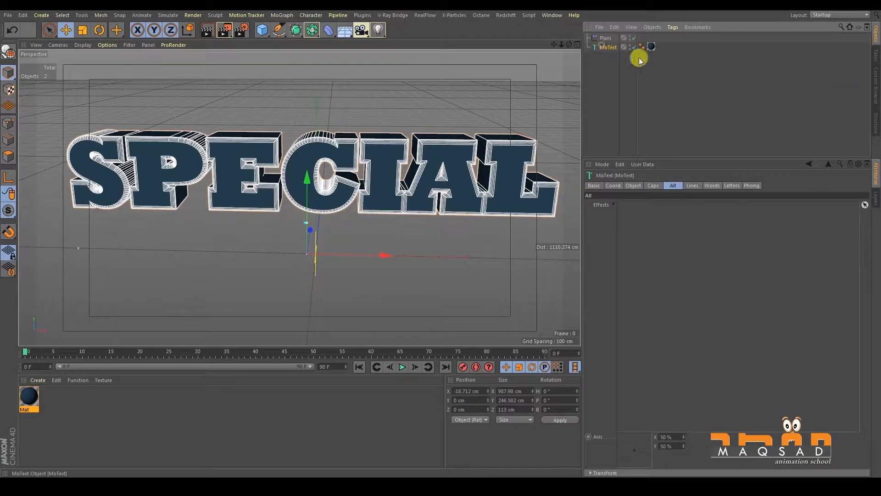
click(740, 187)
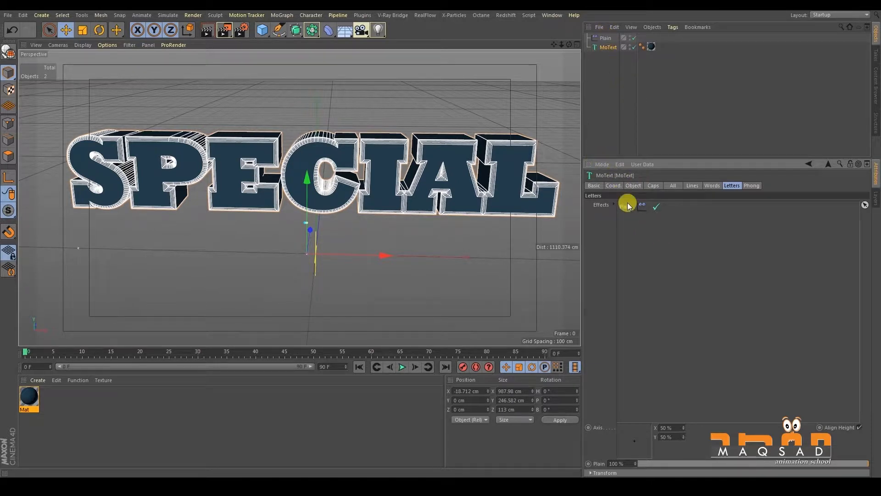
alt+drag(415, 190, 395, 199)
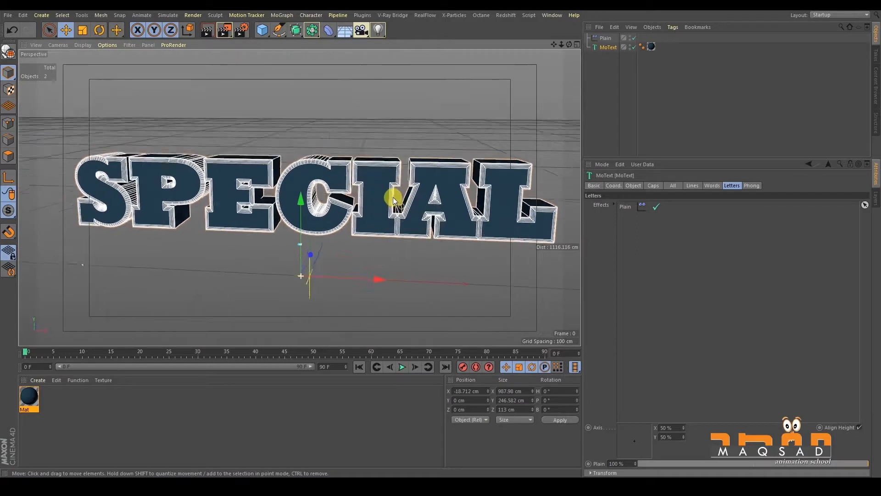
alt+right_drag(395, 199, 363, 218)
alt+drag(364, 219, 372, 228)
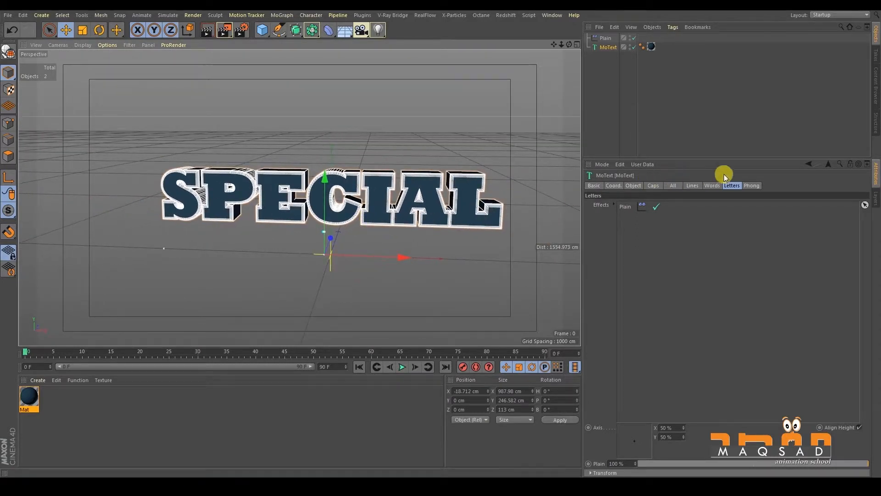
- Check the Plain effector's transform parameters and set its falloff shape to Linear
click(605, 38)
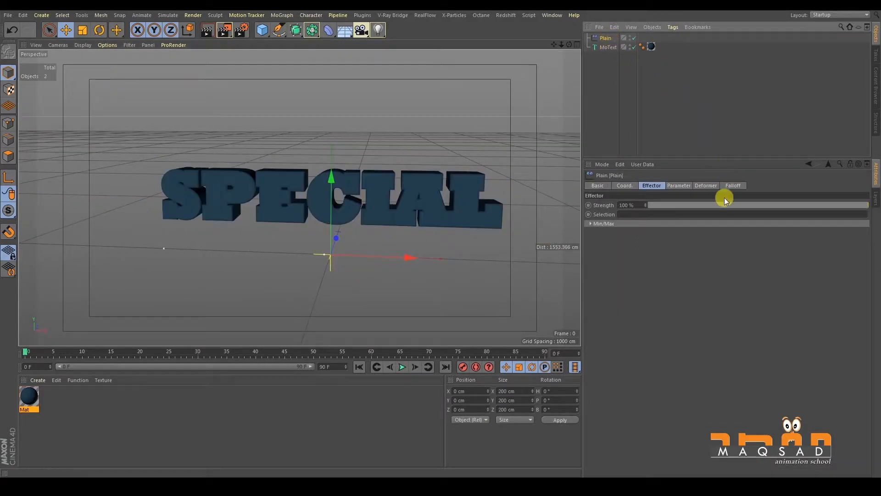
click(678, 185)
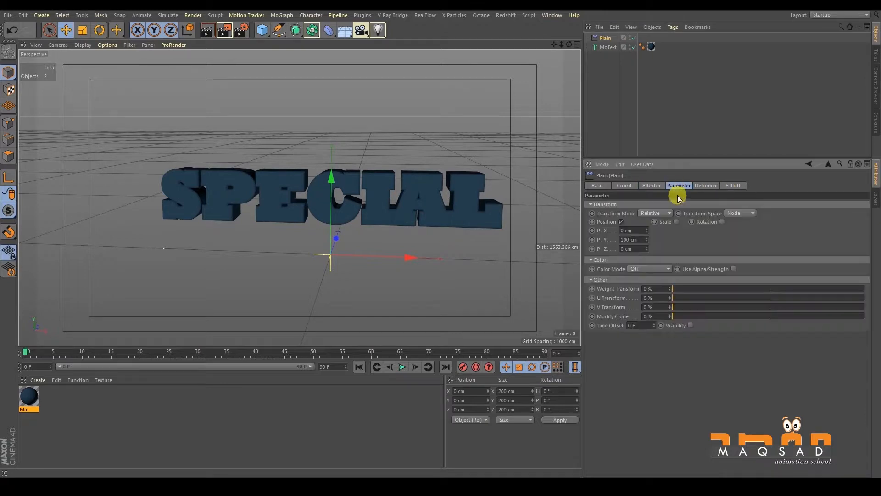
click(733, 186)
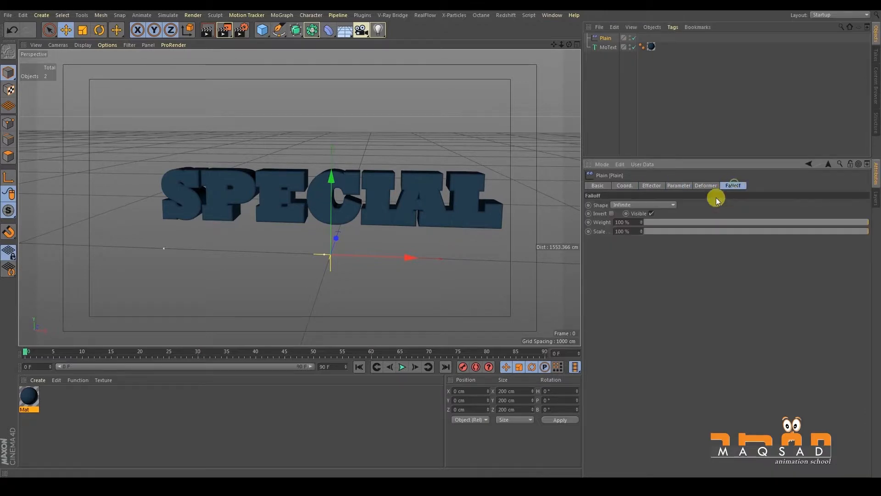
alt+drag(527, 193, 468, 196)
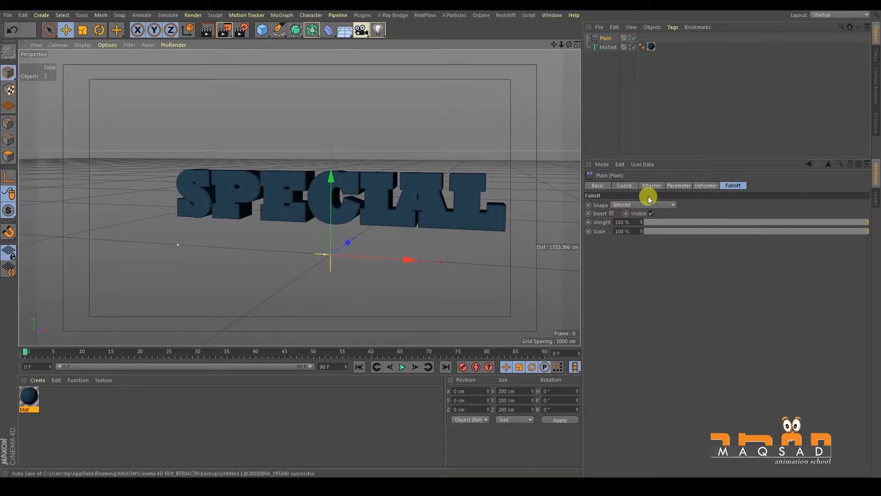
click(618, 206)
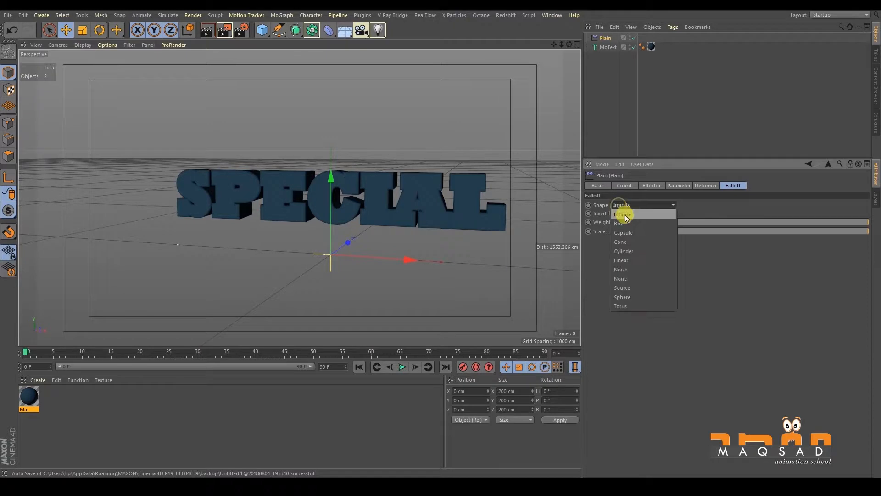
click(636, 261)
- Set the linear falloff's orientation to +Z and move the Plain effector to about 134 cm on X
mouse_move(331, 169)
alt+mouse_down()
mouse_move(299, 181)
mouse_move(320, 181)
alt+mouse_up()
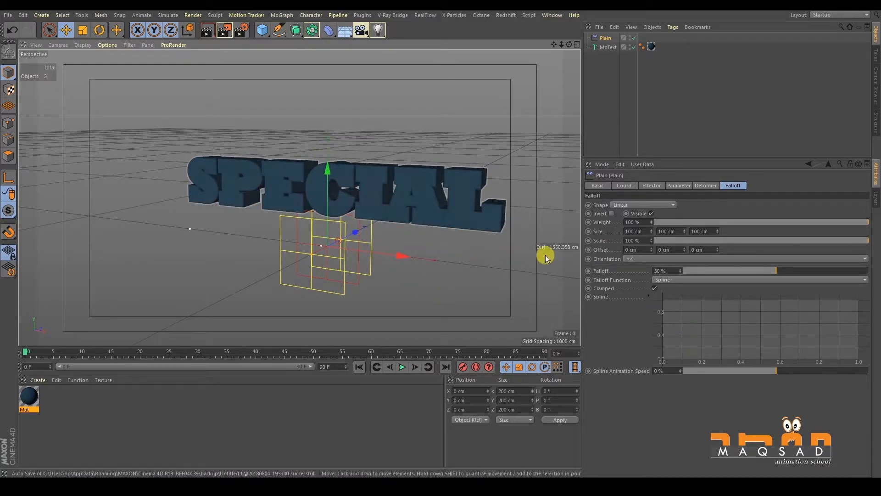
click(635, 259)
mouse_move(418, 226)
alt+mouse_down()
mouse_move(434, 219)
mouse_move(432, 230)
alt+mouse_up()
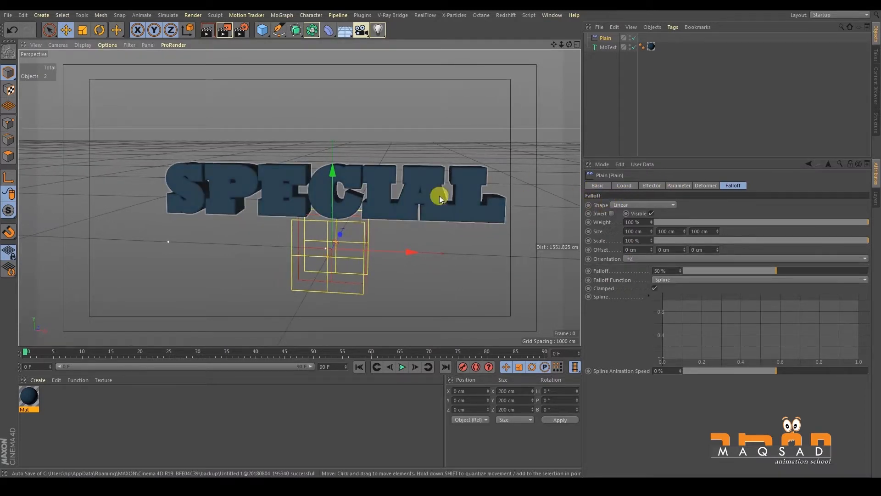
drag(408, 249, 459, 227)
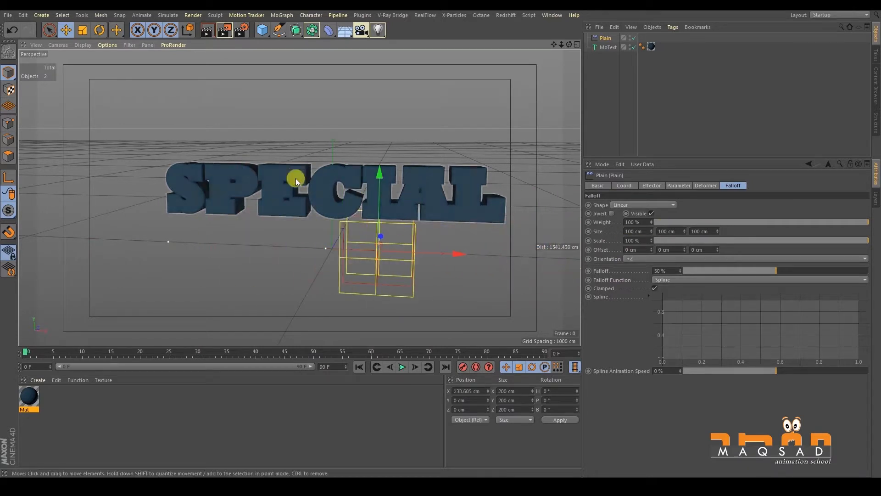
- Set the falloff orientation to +X with an X size of about 163 cm and move the effector to about -445 cm on X
click(642, 259)
click(648, 271)
drag(409, 253, 330, 259)
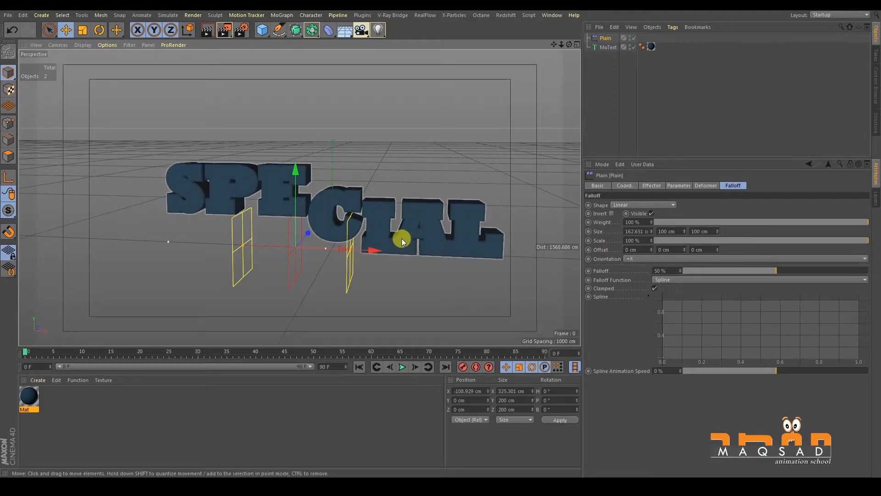
drag(325, 254, 250, 226)
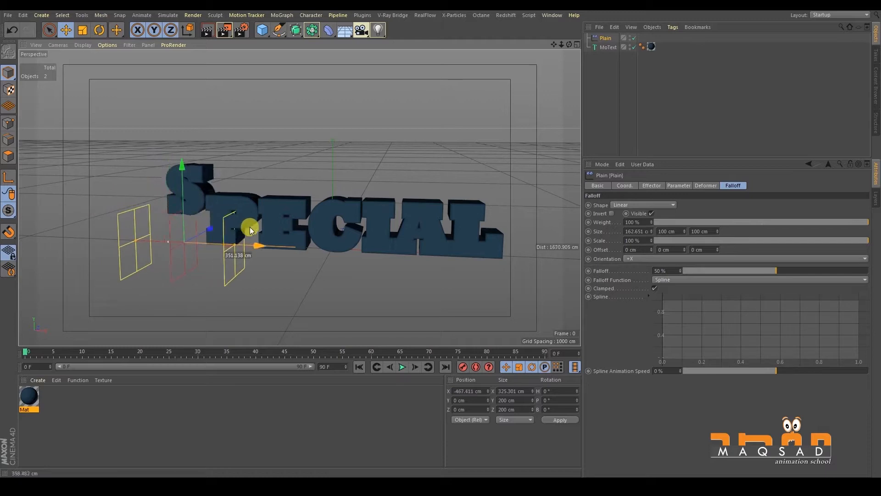
- Set the falloff orientation to -X, widen its X size to about 295 cm, and move the effector to about 133 cm on X
click(628, 259)
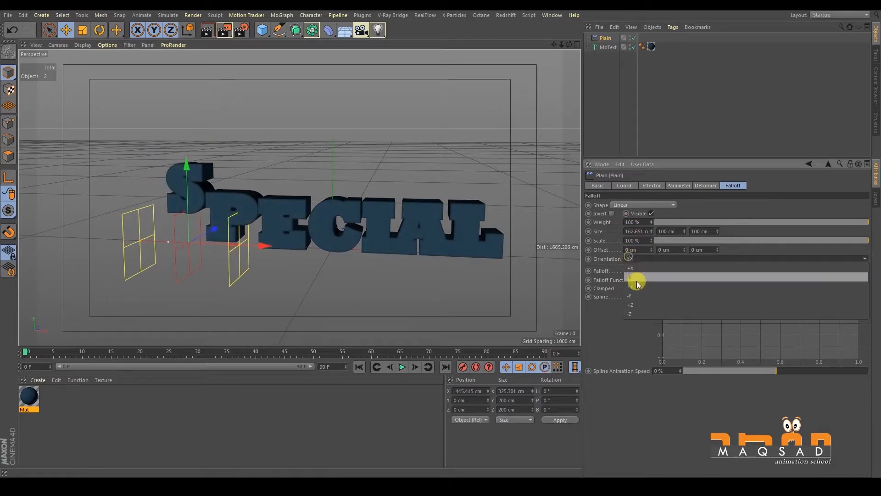
click(638, 278)
drag(262, 249, 420, 244)
drag(536, 220, 442, 231)
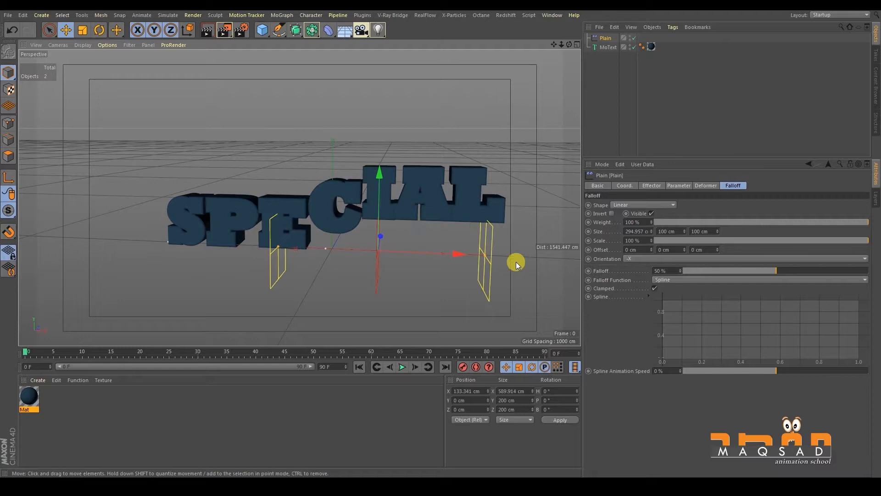
- Move the Plain effector to about -922 cm on X and raise its P.Y position parameter to 154 cm
click(677, 187)
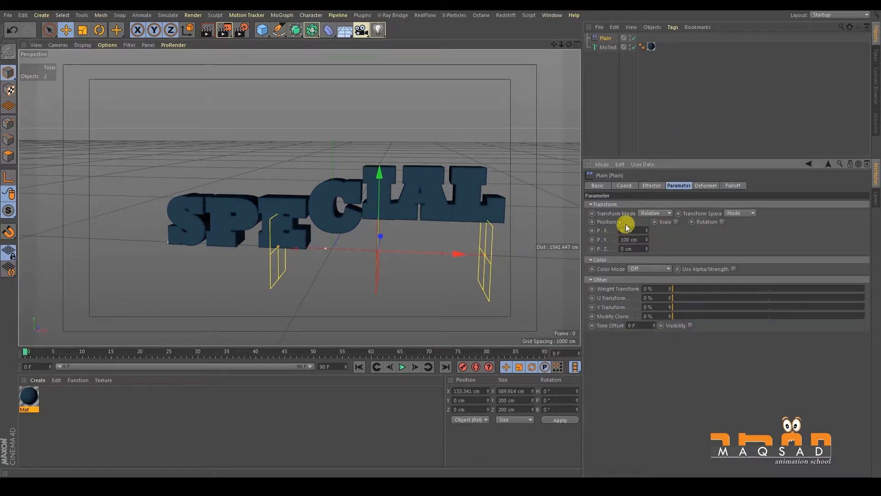
drag(448, 254, 242, 220)
scroll(275, 223, down, 4)
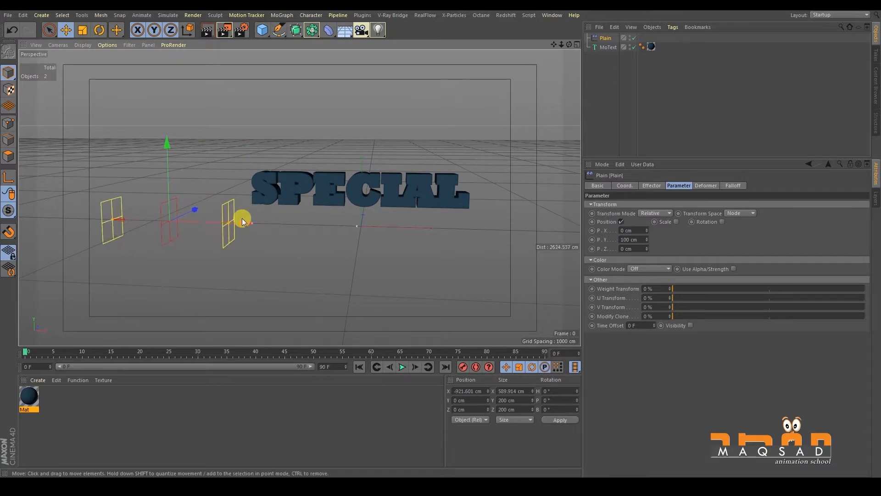
alt+middle_drag(242, 219, 223, 234)
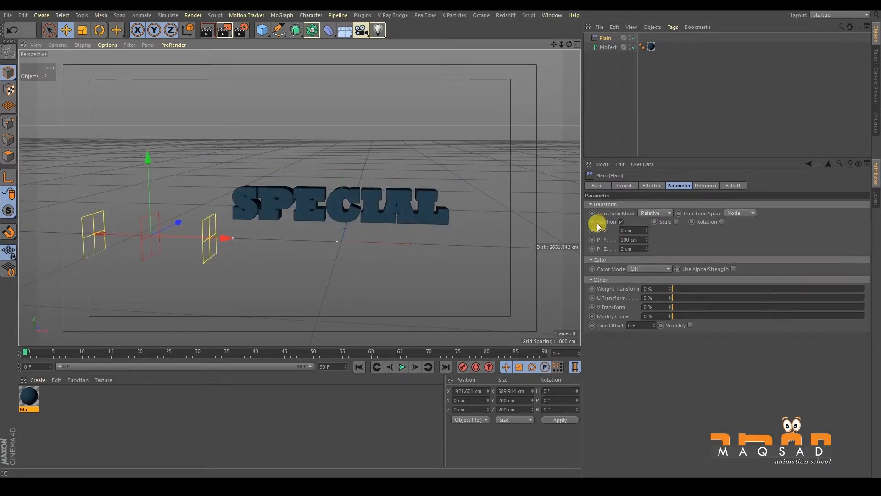
click(627, 240)
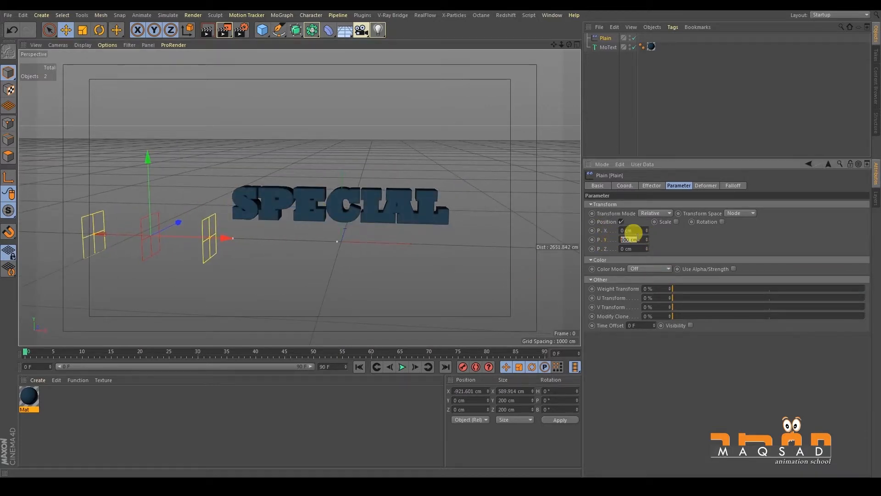
drag(645, 238, 645, 219)
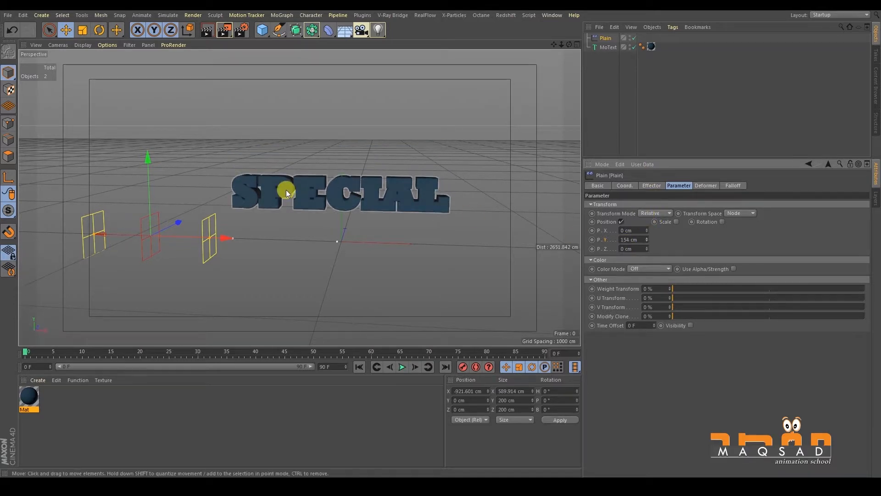
- Narrow the effector's overall X size to about 538 cm and sweep it through the text, stopping at about 140 cm on X
drag(206, 234, 176, 205)
drag(203, 239, 606, 198)
alt+middle_drag(452, 218, 393, 224)
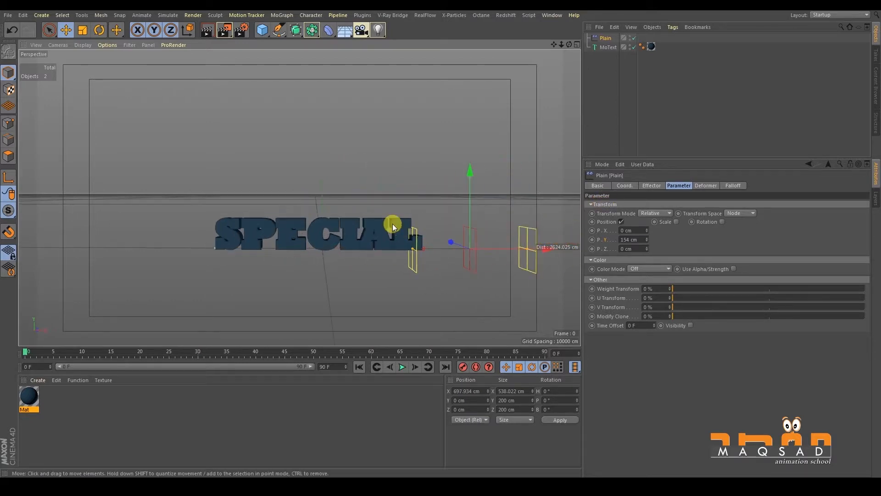
alt+drag(392, 224, 375, 221)
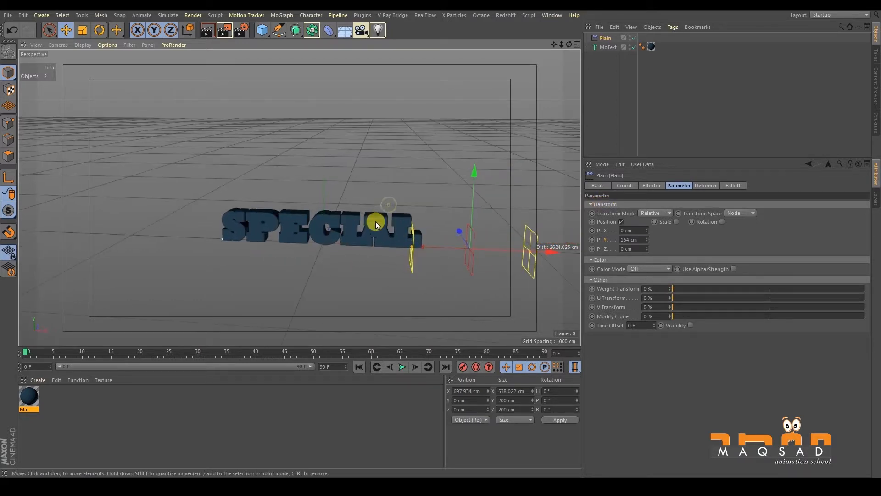
alt+middle_drag(375, 221, 360, 220)
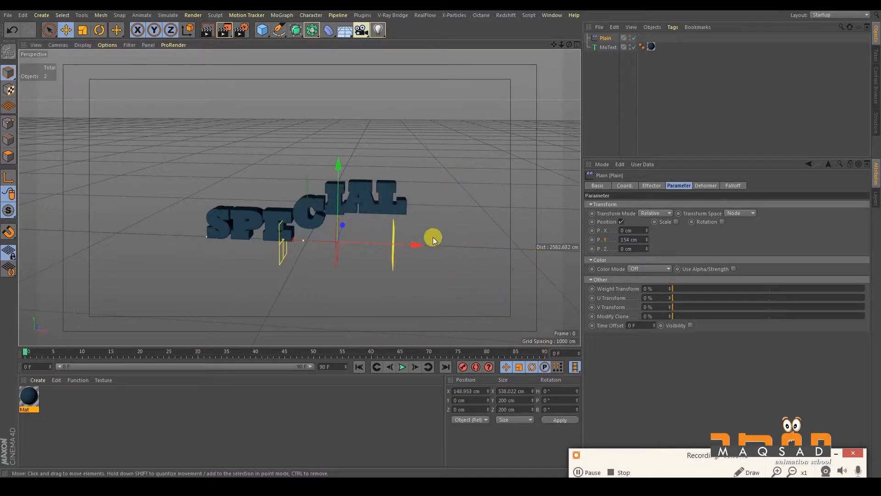
mouse_move(433, 237)
alt+mouse_down()
mouse_move(397, 244)
mouse_move(427, 240)
mouse_move(427, 248)
alt+mouse_up()
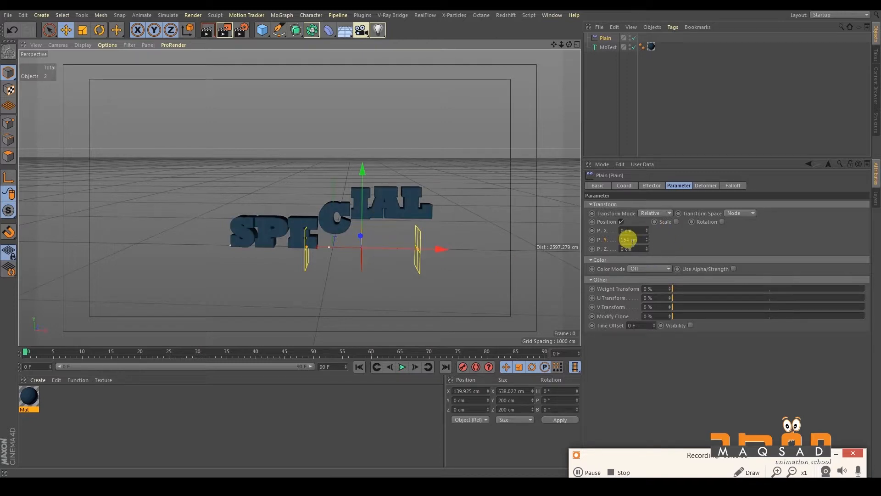
- Set the Plain effector's P.Y position parameter to 150 cm and sweep it past the text and back to about 77 cm on X
double_click(632, 239)
text(150)
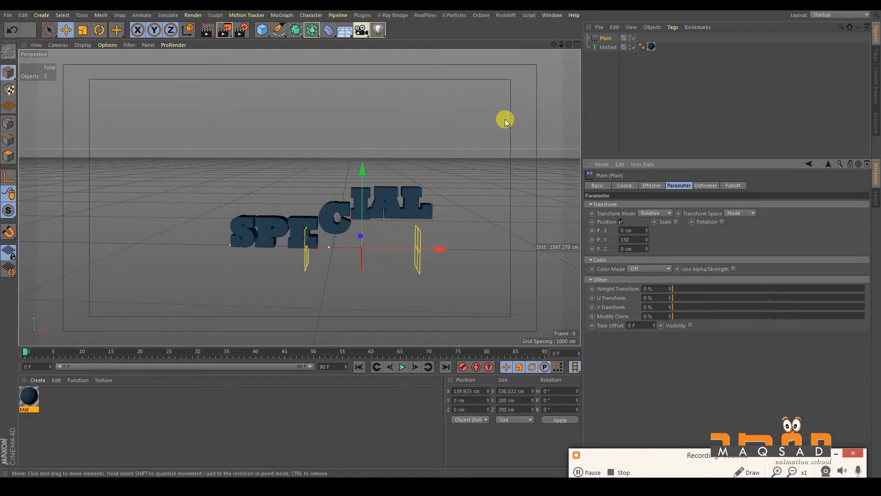
key(Return)
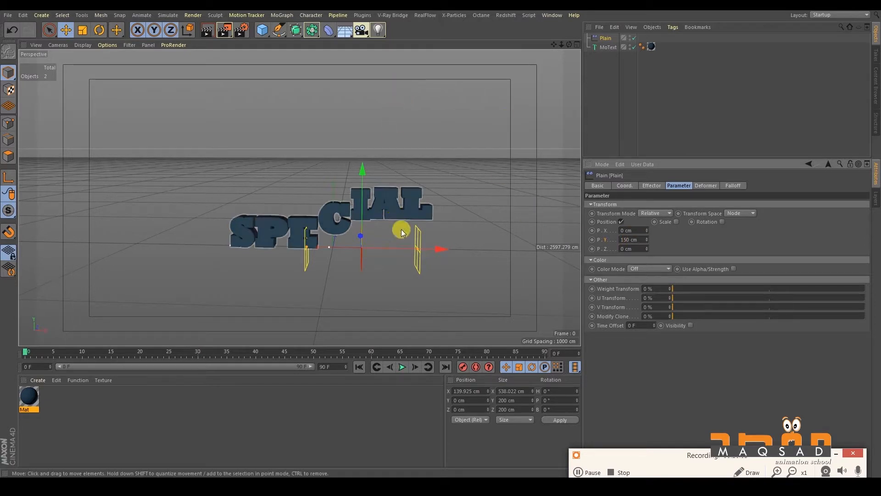
drag(436, 247, 592, 6)
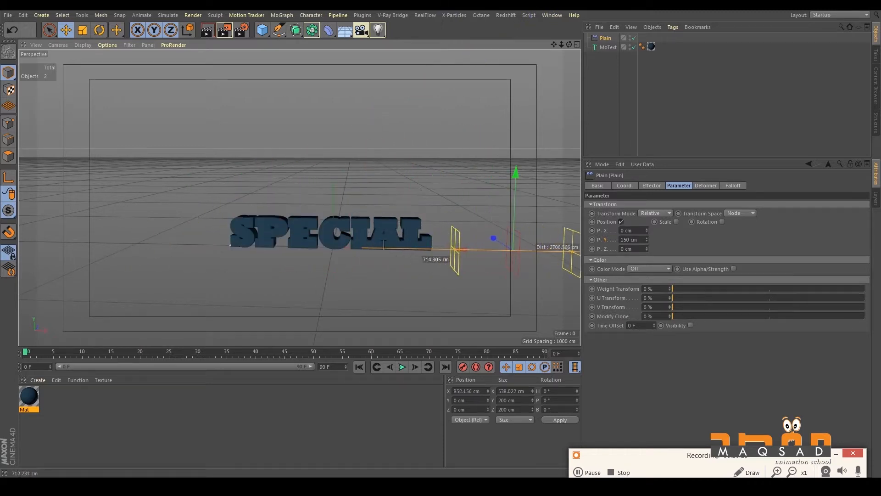
alt+middle_drag(391, 184, 324, 173)
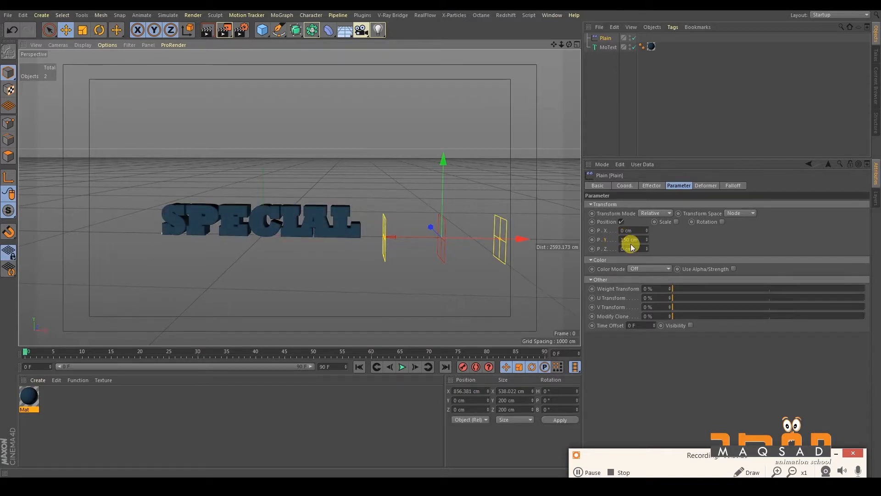
drag(523, 239, 355, 238)
alt+middle_drag(303, 188, 352, 213)
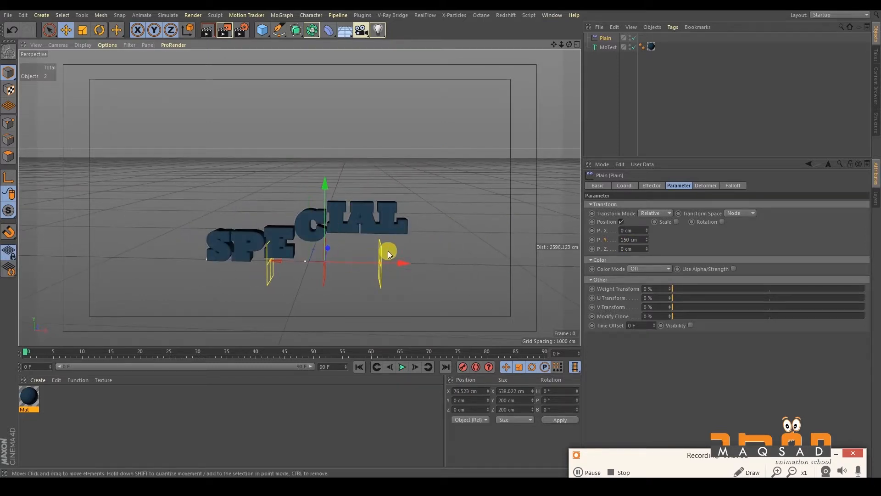
- Enable rotation on the Plain effector with R.H at 109° and sweep it through the letters, stopping at about -362 cm on X
click(722, 222)
drag(747, 231, 745, 179)
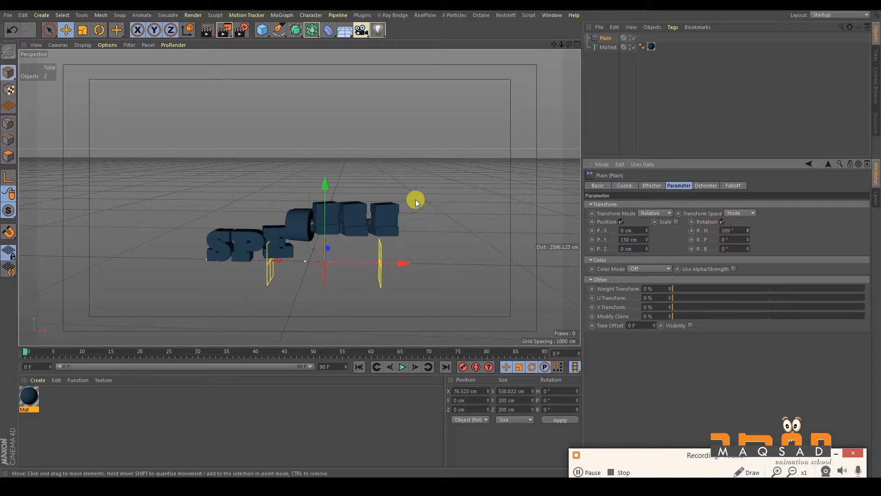
drag(403, 261, 166, 246)
alt+drag(263, 211, 282, 221)
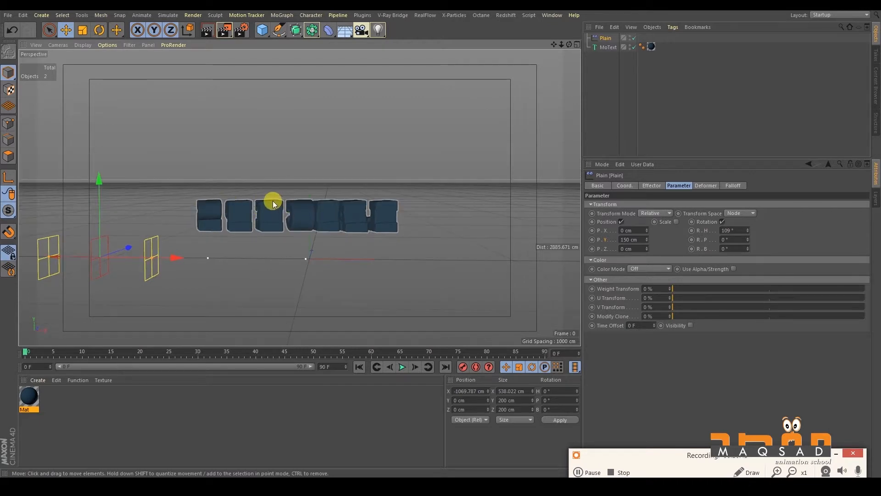
drag(161, 258, 361, 227)
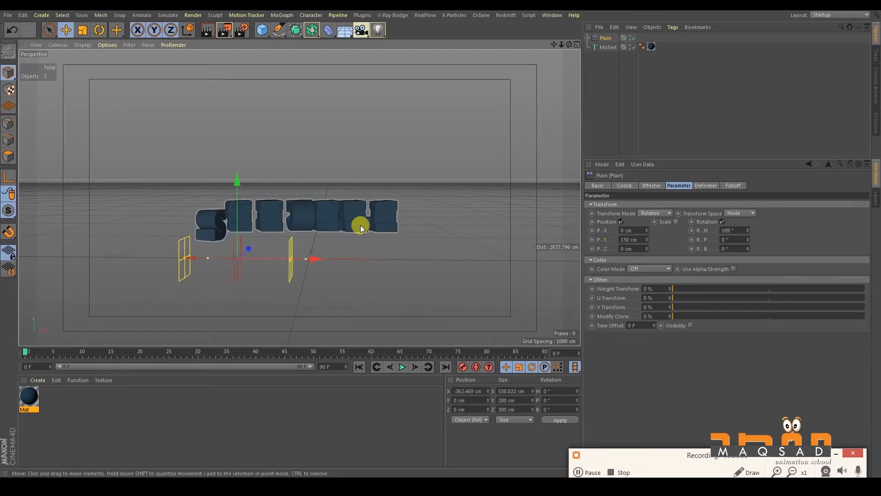
alt+drag(261, 206, 250, 211)
alt+middle_drag(250, 211, 269, 195)
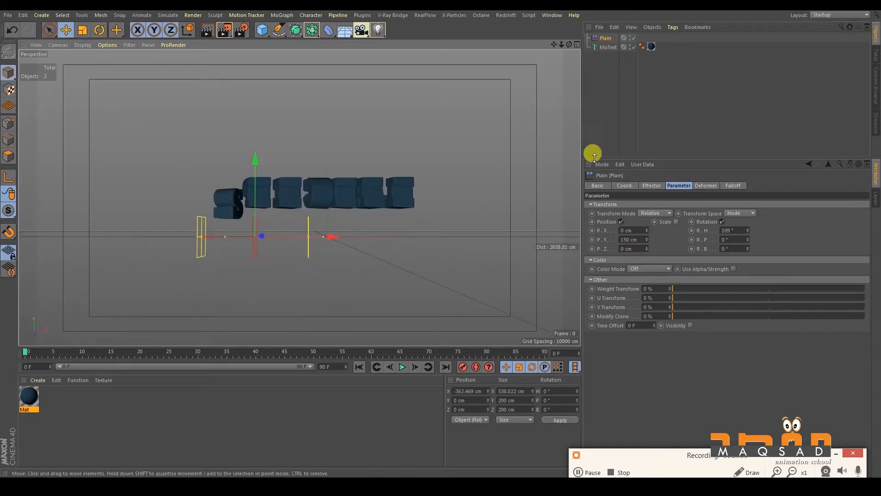
- Enable uniform scale on the Plain effector with a value of -1 and move the effector to about 104 cm on X
click(672, 223)
click(696, 258)
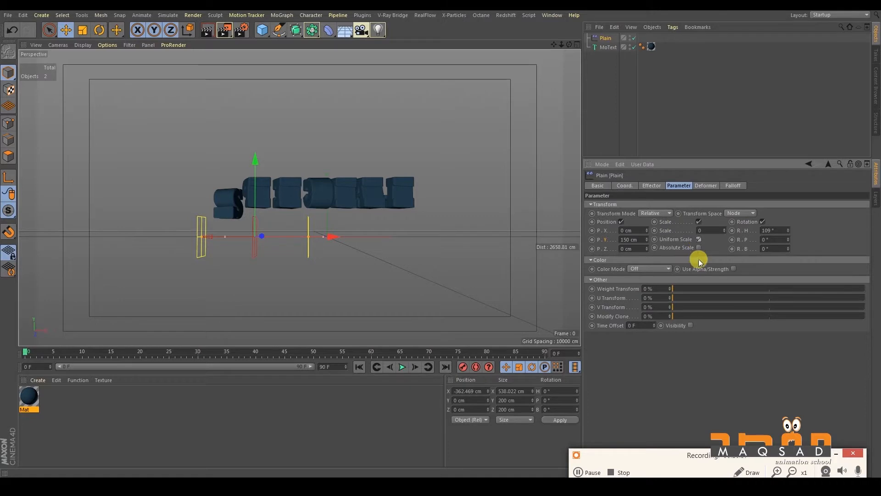
text(-1)
key(Return)
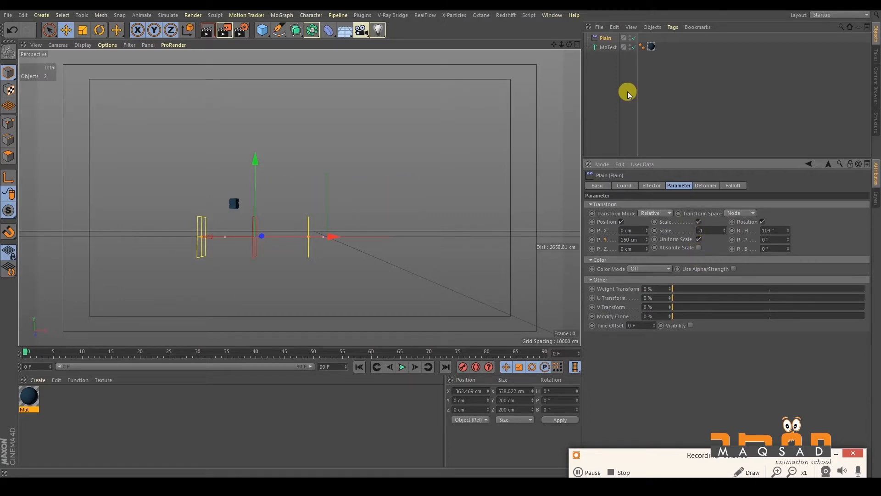
drag(317, 248, 403, 207)
click(696, 230)
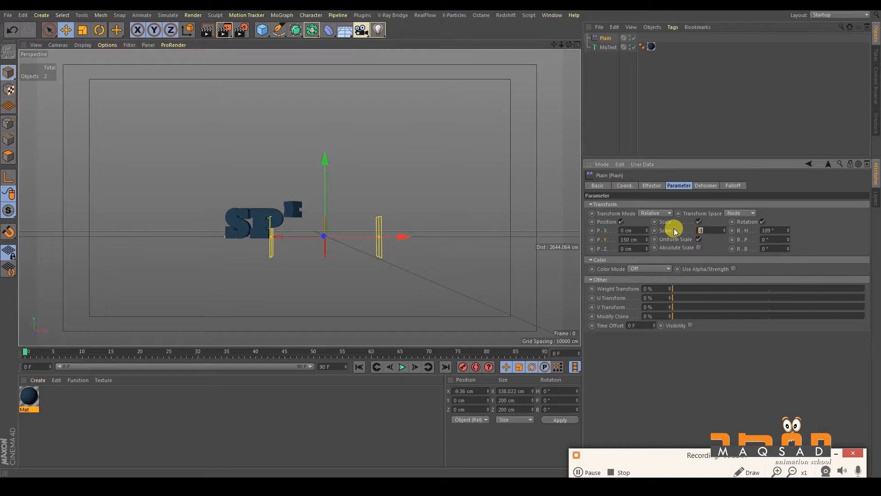
alt+drag(271, 195, 265, 216)
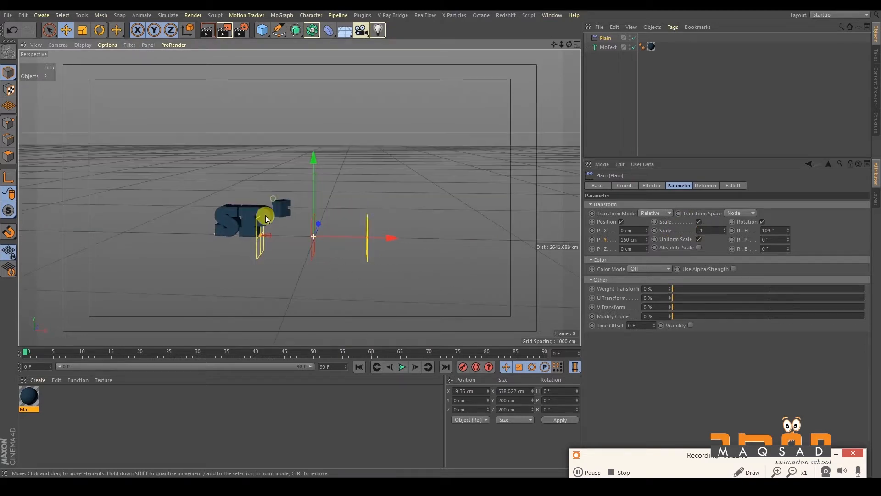
drag(386, 236, 415, 174)
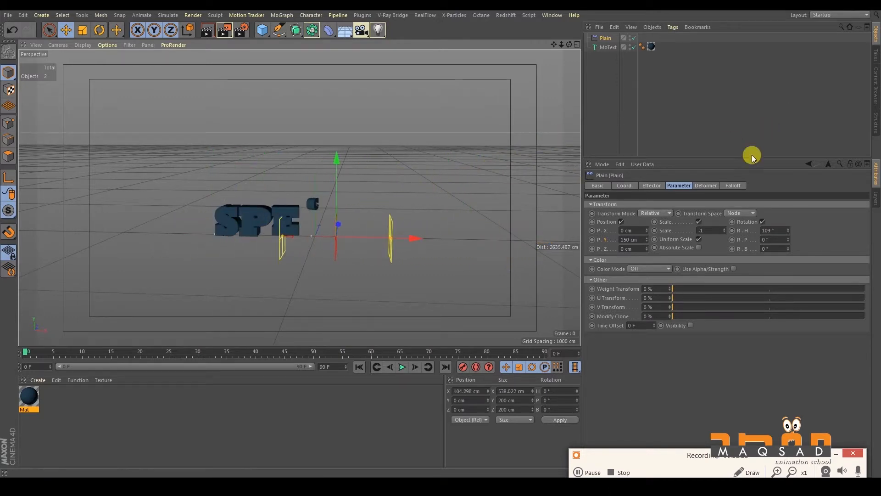
- Set the Plain effector's R.P to 202° and R.B to 280°, and move it to about 675 cm on X
drag(789, 237, 784, 145)
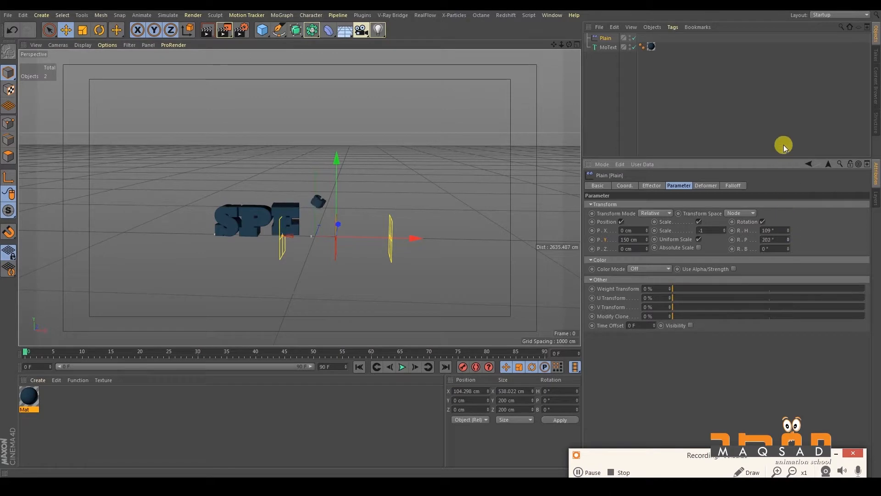
drag(788, 245, 720, 114)
drag(411, 241, 547, 246)
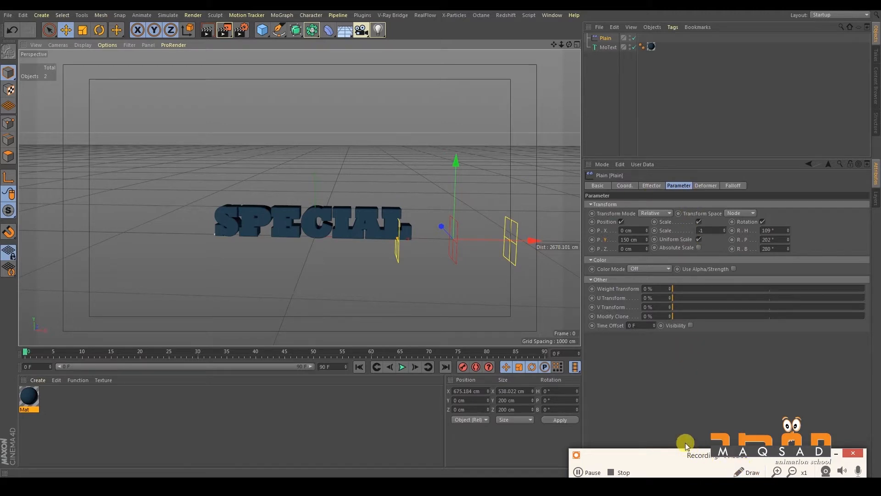
click(631, 455)
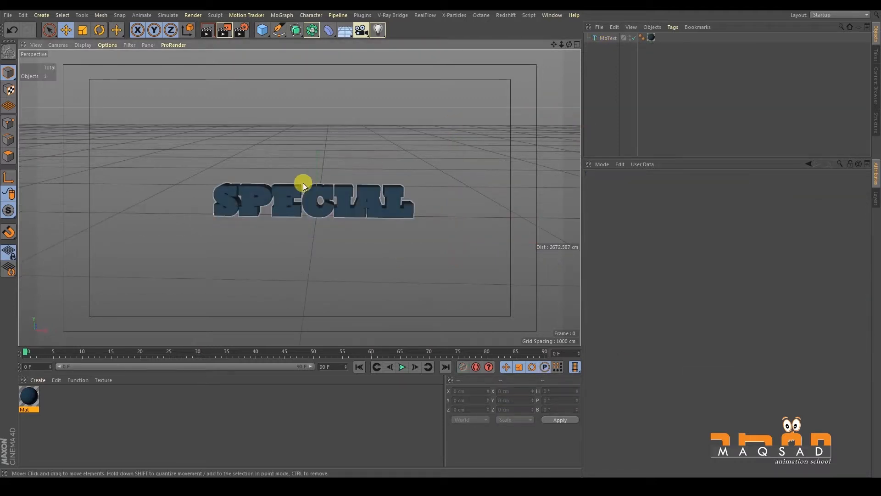
- Add a Random effector to the MoText object
alt+middle_drag(301, 184, 289, 154)
alt+right_drag(289, 153, 344, 162)
alt+middle_drag(344, 163, 335, 177)
alt+right_drag(334, 177, 354, 167)
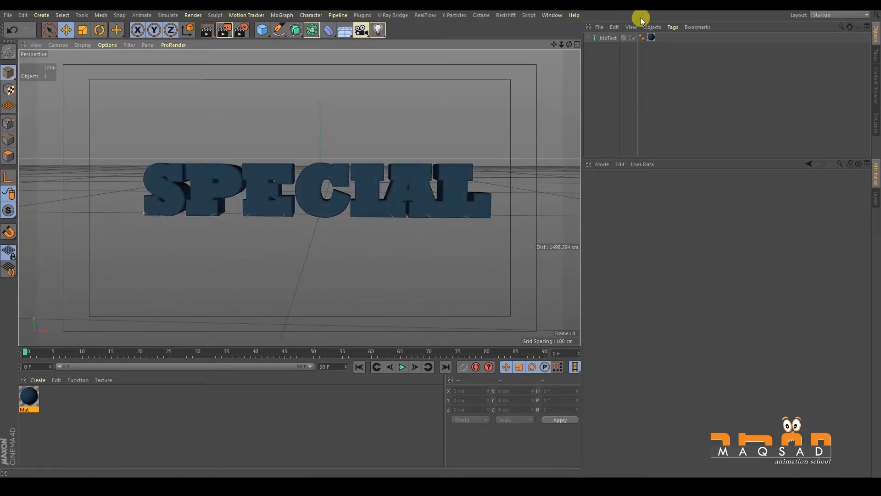
click(609, 37)
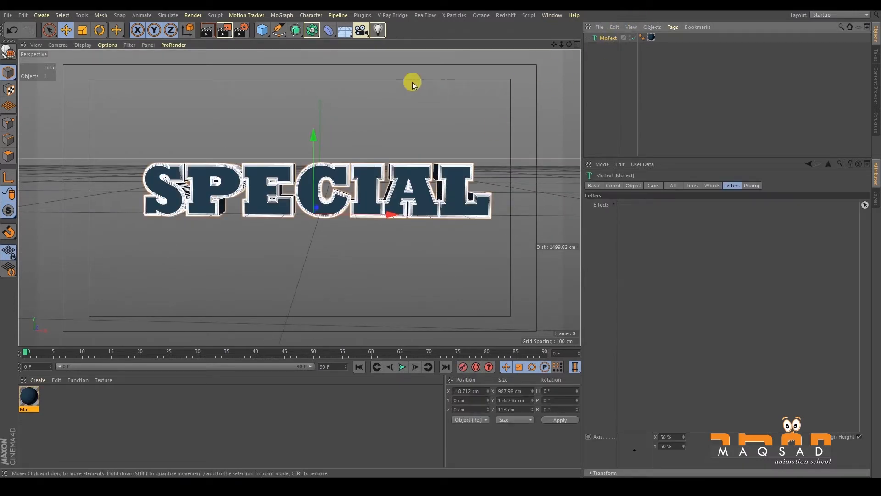
click(281, 14)
mouse_move(337, 35)
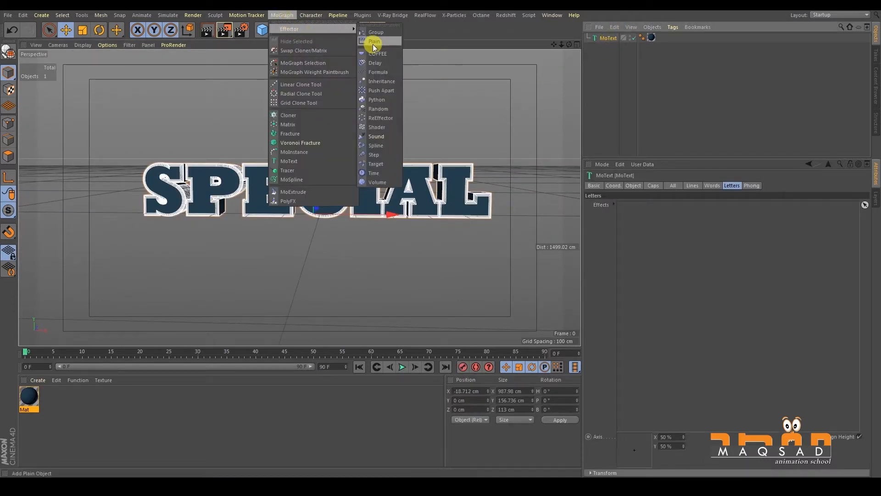
click(384, 109)
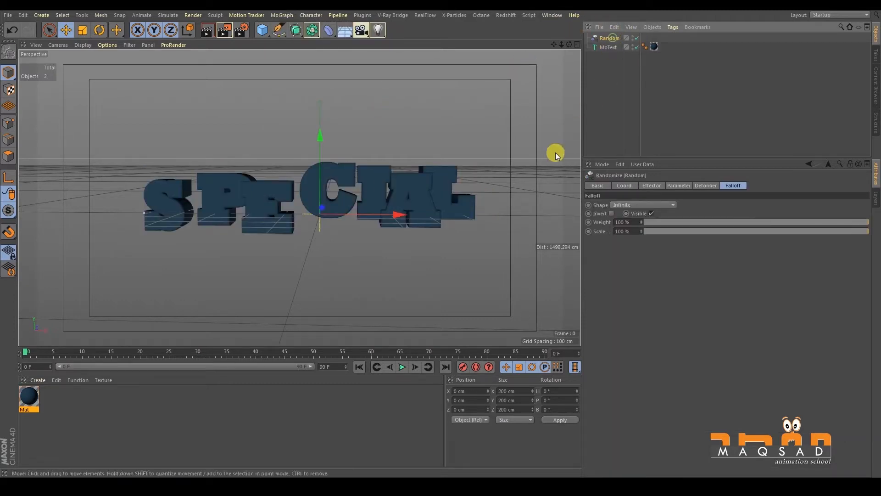
alt+drag(342, 194, 322, 190)
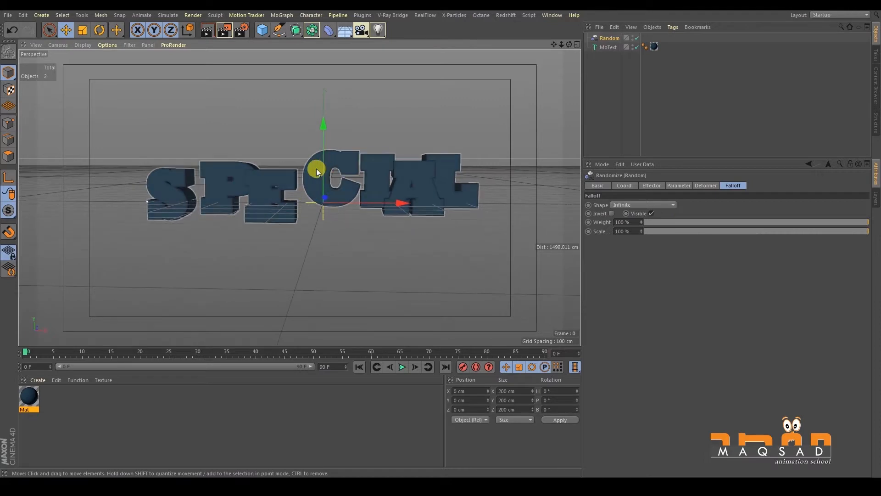
- Deselect the objects and hide the grid in the perspective viewport
click(376, 128)
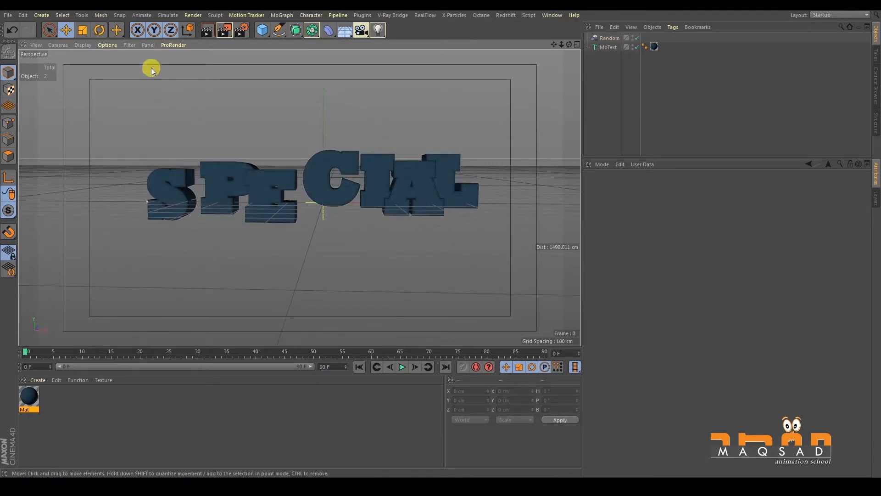
click(128, 44)
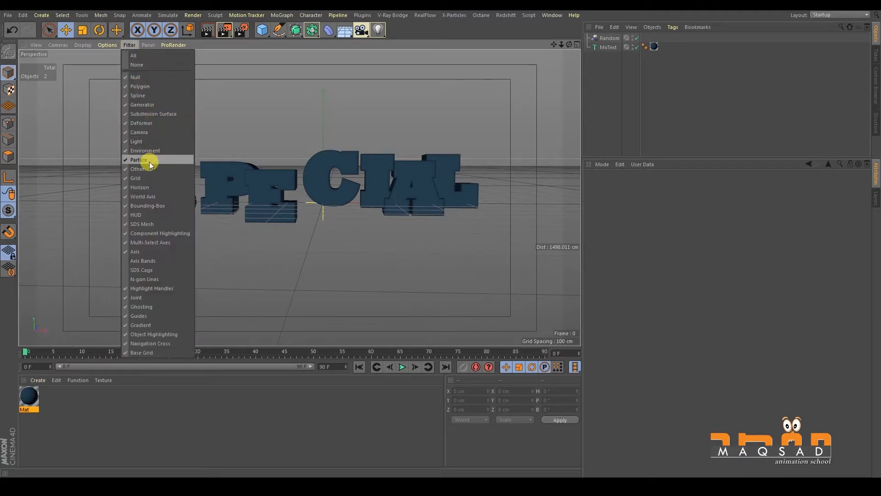
click(222, 101)
click(130, 44)
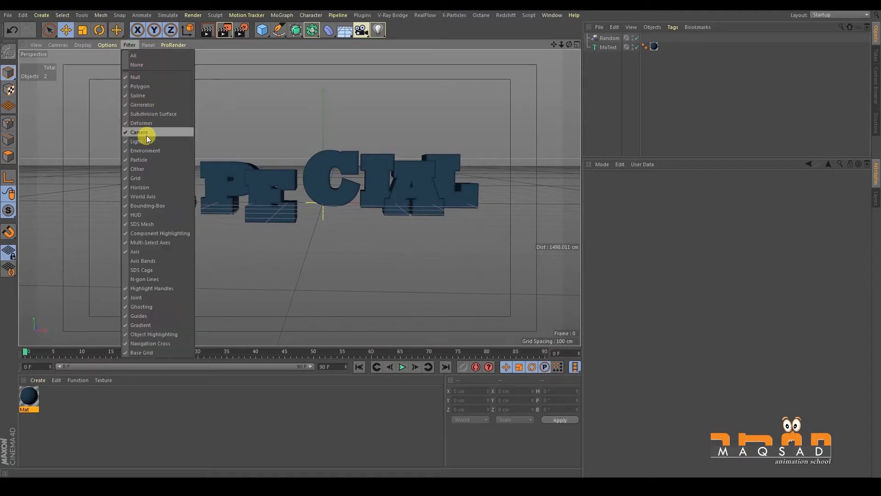
click(146, 177)
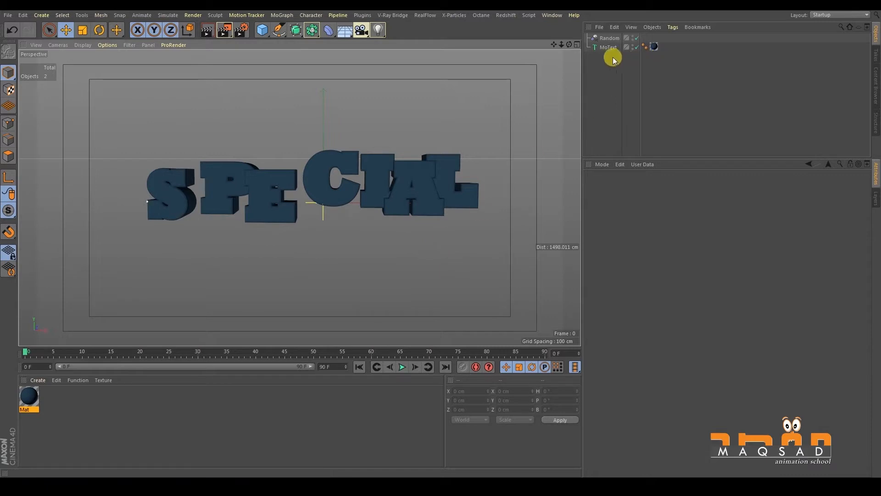
- Try a Sphere falloff on the Random effector, move the effector to about 19 cm on X, and restore the Infinite shape
click(609, 38)
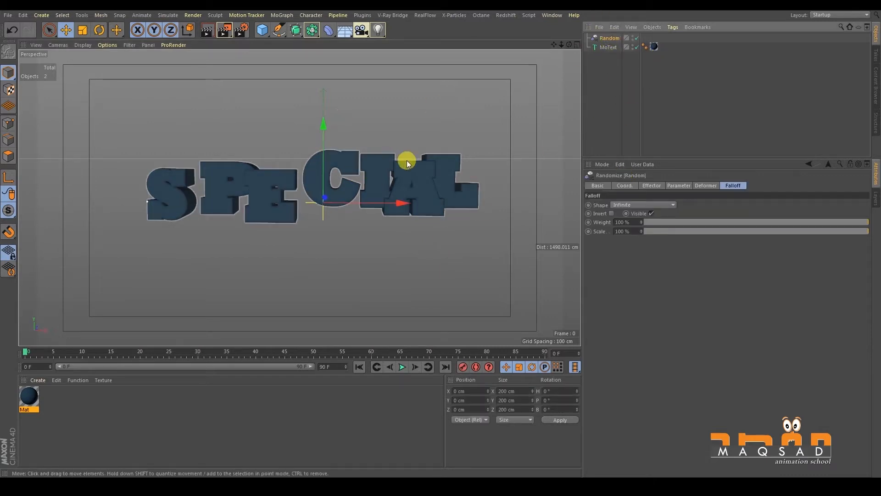
click(734, 188)
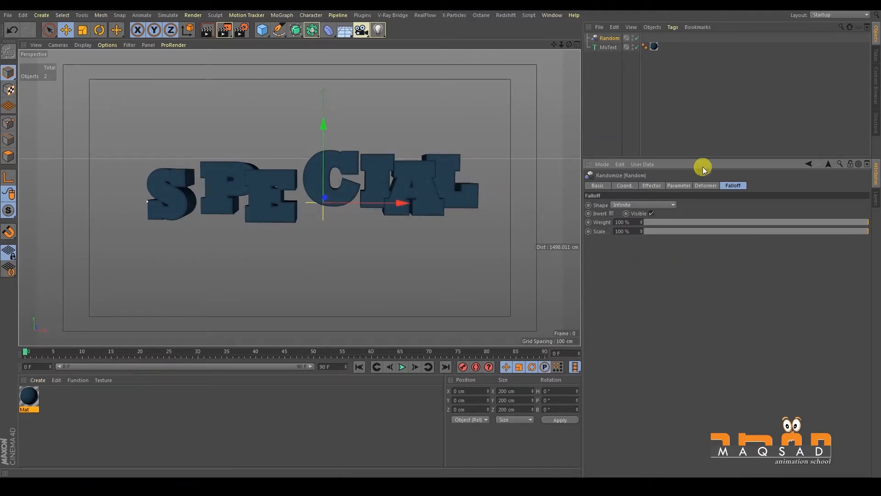
click(621, 205)
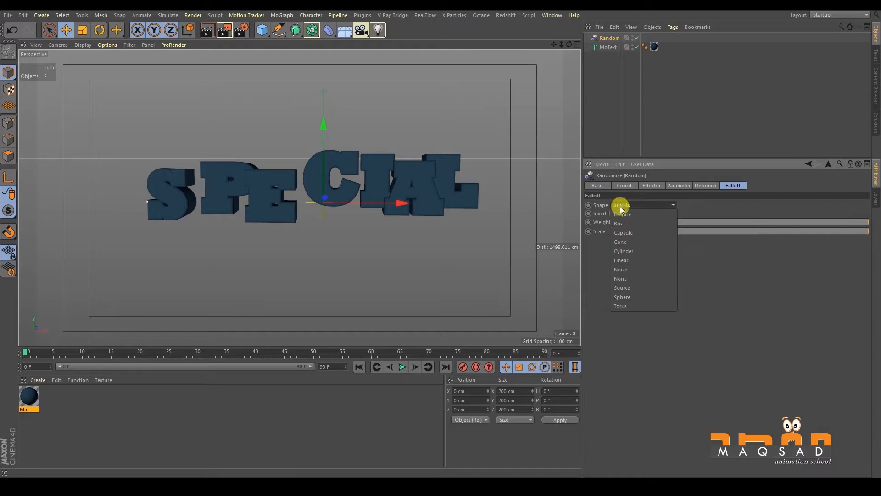
click(622, 297)
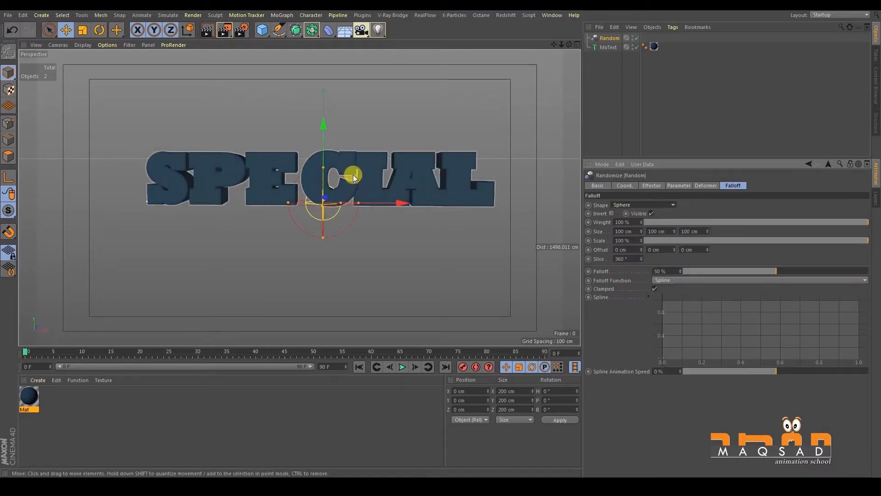
drag(363, 196, 370, 197)
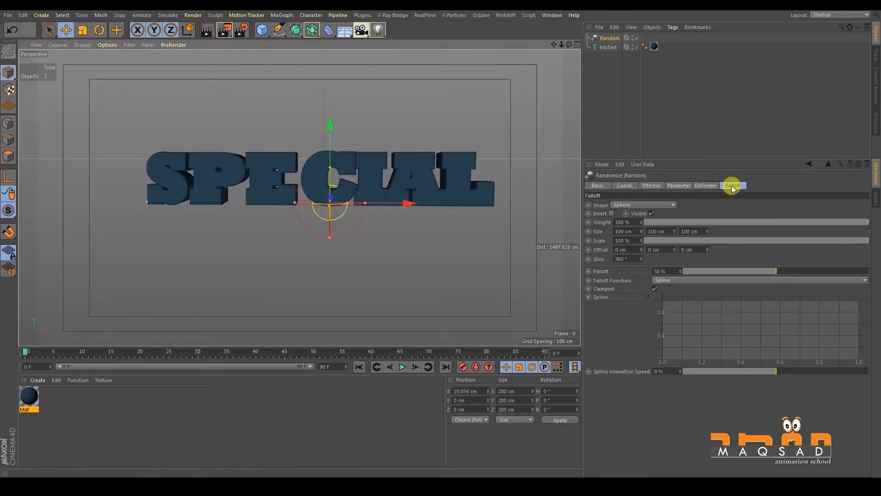
click(638, 200)
click(637, 216)
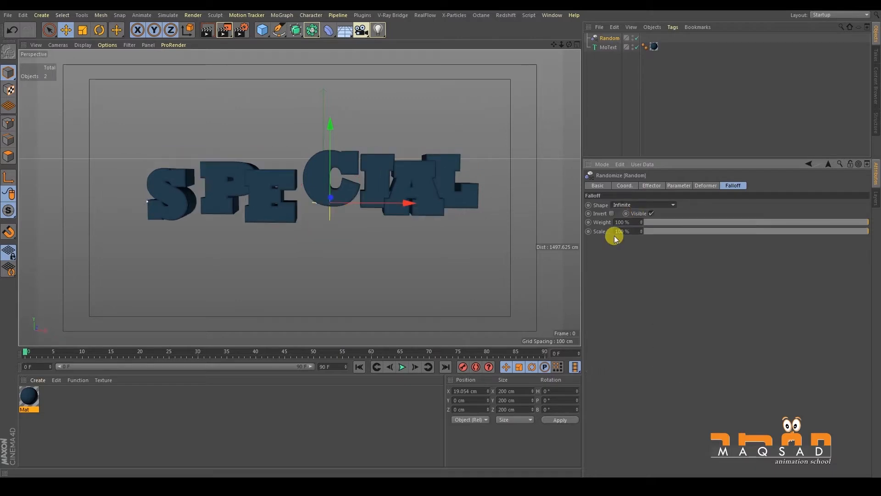
- Set the Random effector's P.X and P.Y position parameters to 0 cm
click(678, 187)
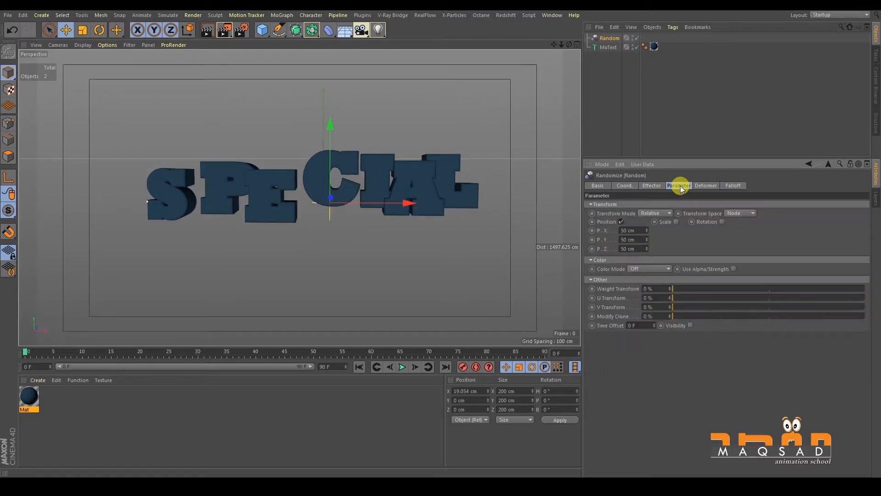
click(628, 230)
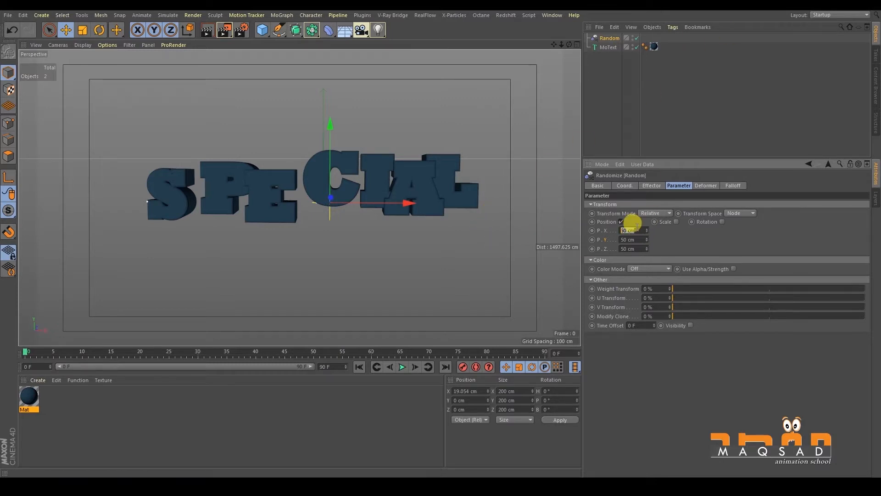
text(00)
key(Tab)
text(0)
key(Return)
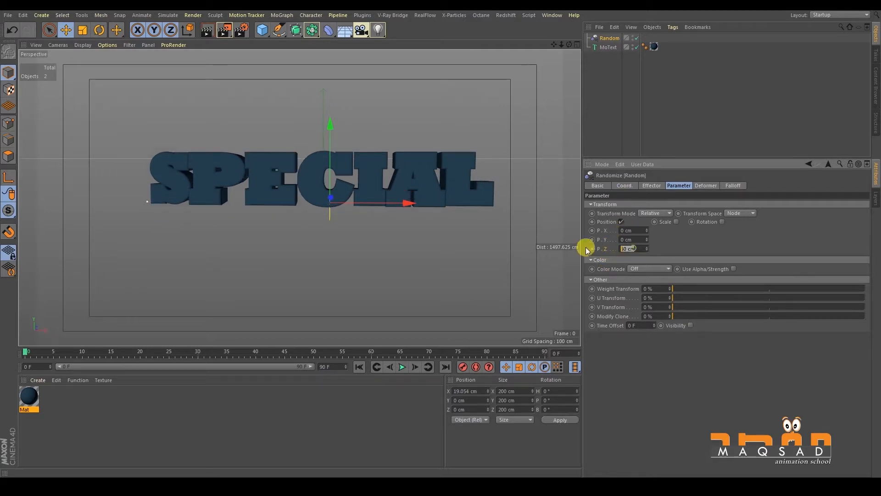
- Set the Random effector's P.Z position to 452 cm and raise it further to 1507 cm
text(452)
key(Return)
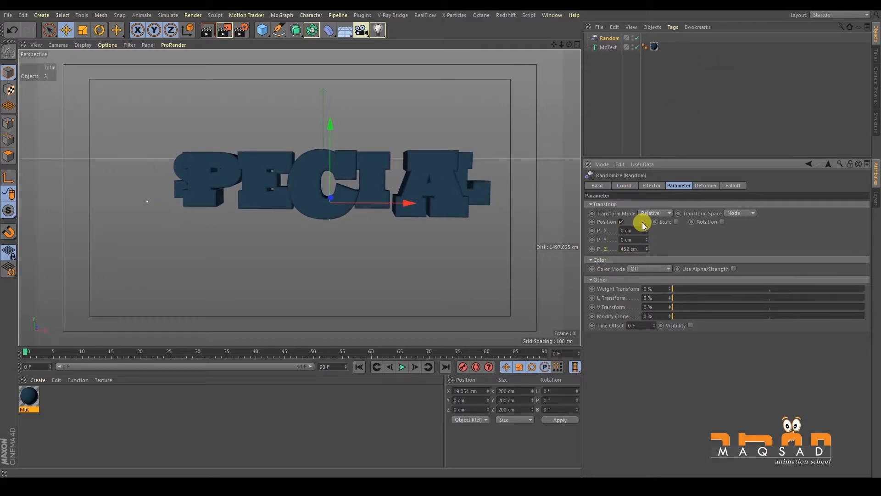
drag(646, 249, 648, 175)
mouse_move(648, 248)
mouse_down()
mouse_move(690, 48)
mouse_move(641, 222)
mouse_move(647, 248)
mouse_up()
alt+middle_drag(300, 197, 315, 151)
alt+right_drag(317, 156, 335, 155)
alt+middle_drag(335, 161, 332, 160)
alt+right_drag(304, 188, 324, 183)
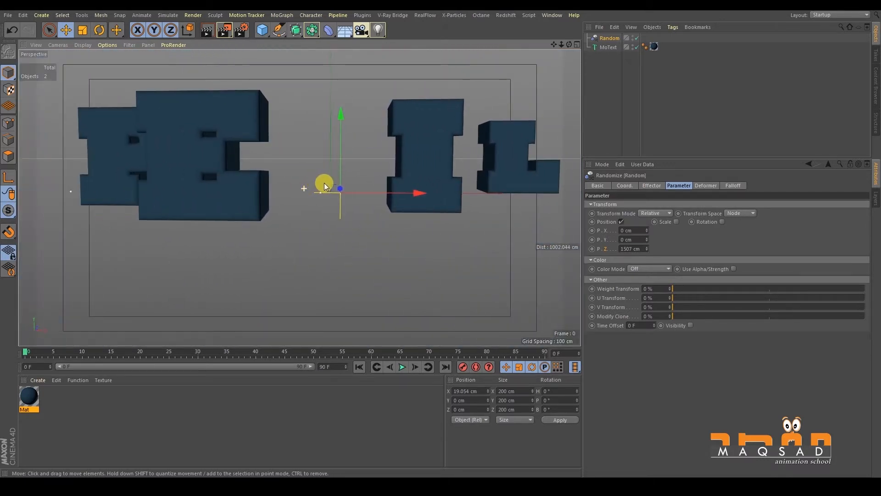
alt+middle_drag(365, 174, 363, 176)
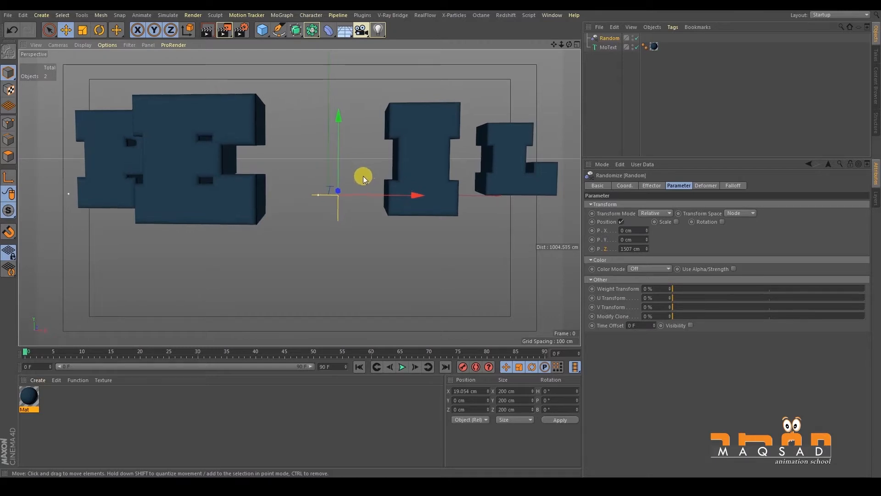
- Enable rotation on the Random effector with R.H at 233° and preview its strength, ending at 100%
click(641, 248)
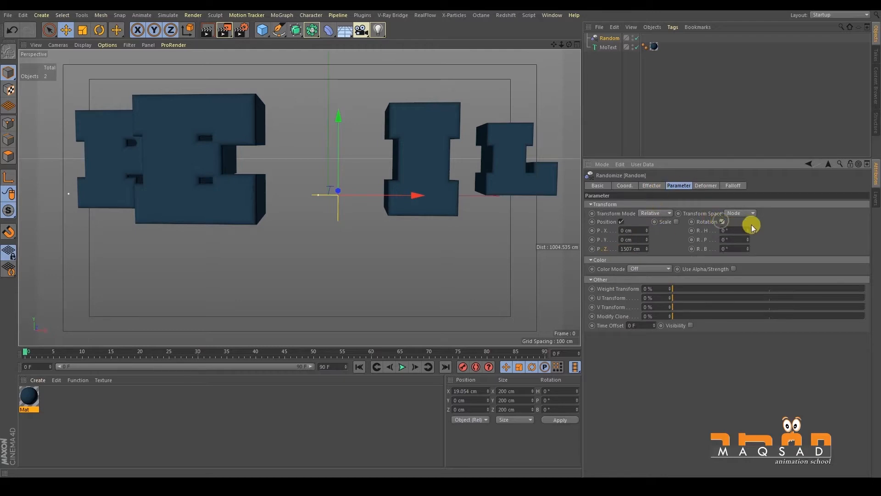
drag(747, 230, 744, 123)
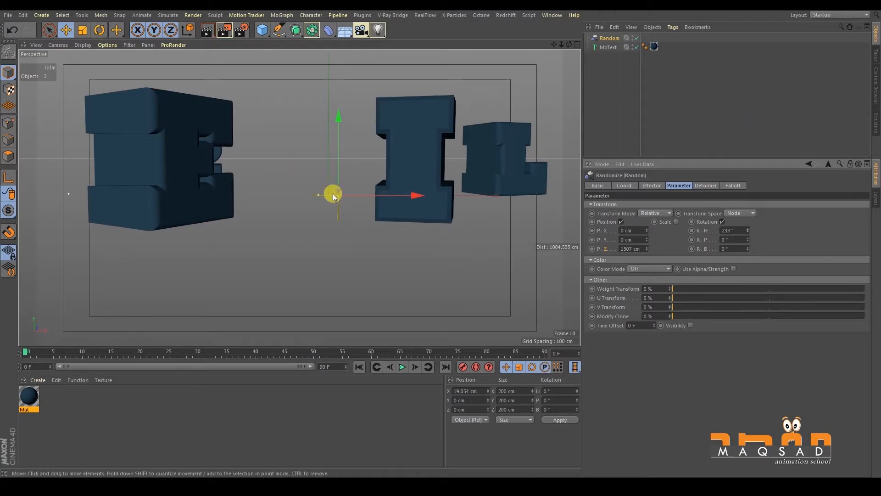
click(652, 186)
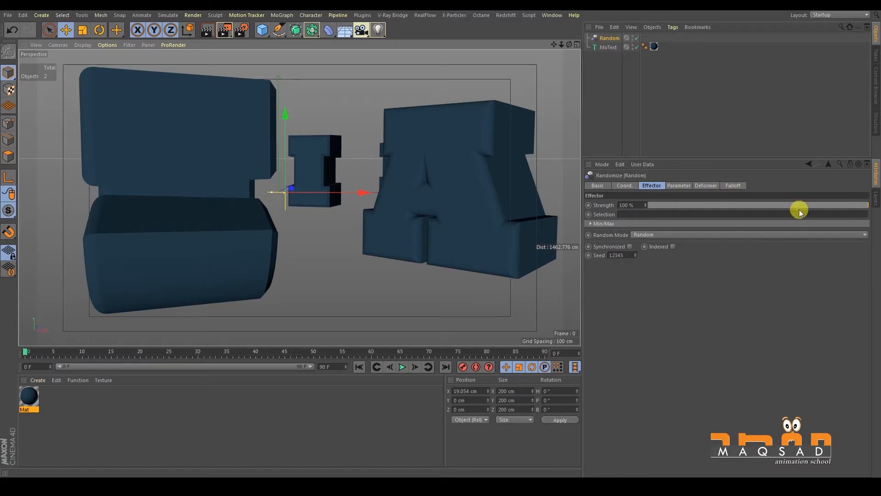
drag(855, 205, 868, 161)
alt+middle_drag(285, 183, 299, 172)
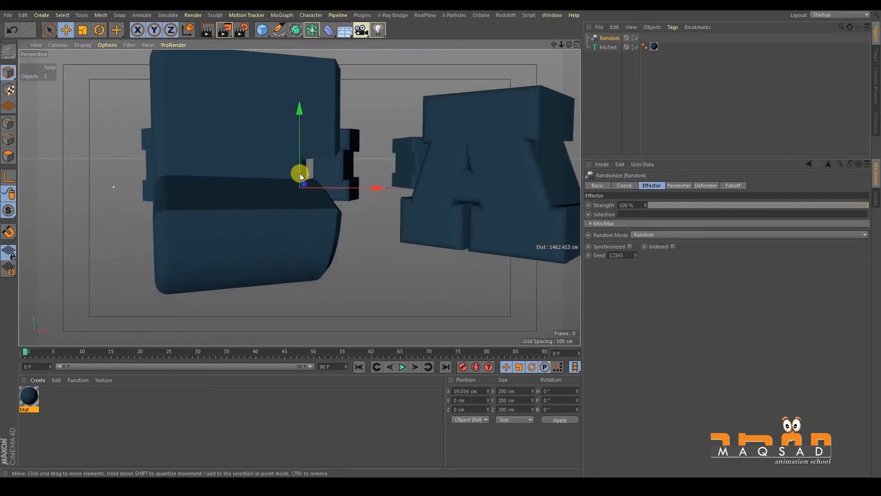
scroll(300, 173, up, 4)
scroll(347, 165, down, 4)
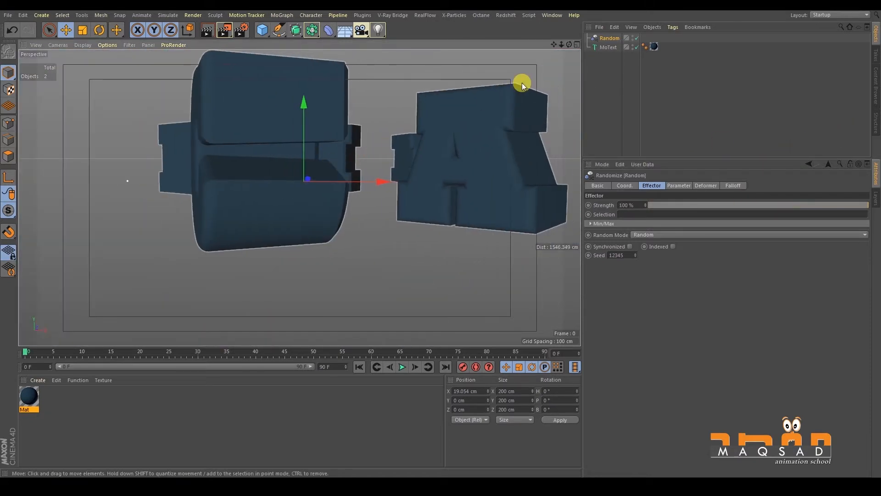
- Set the MoText object's extrusion depth to 20 cm
click(606, 47)
mouse_move(310, 172)
alt+mouse_down()
mouse_move(330, 178)
mouse_move(317, 175)
alt+mouse_up()
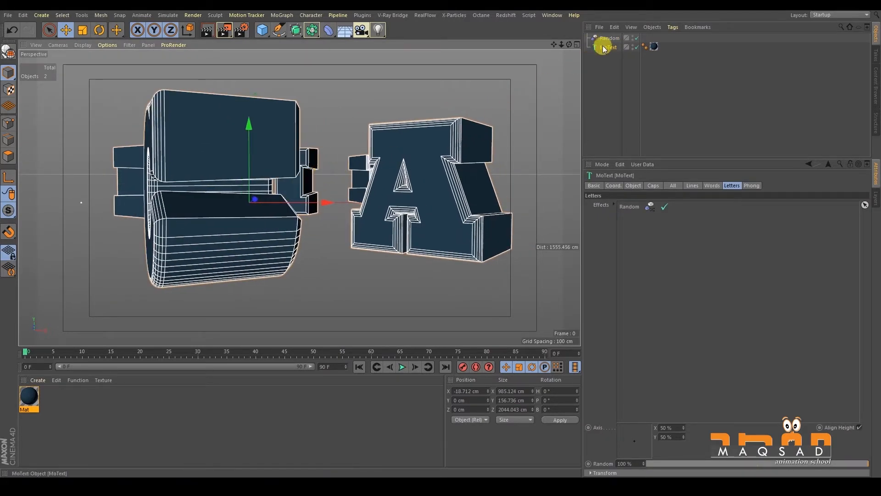
click(635, 186)
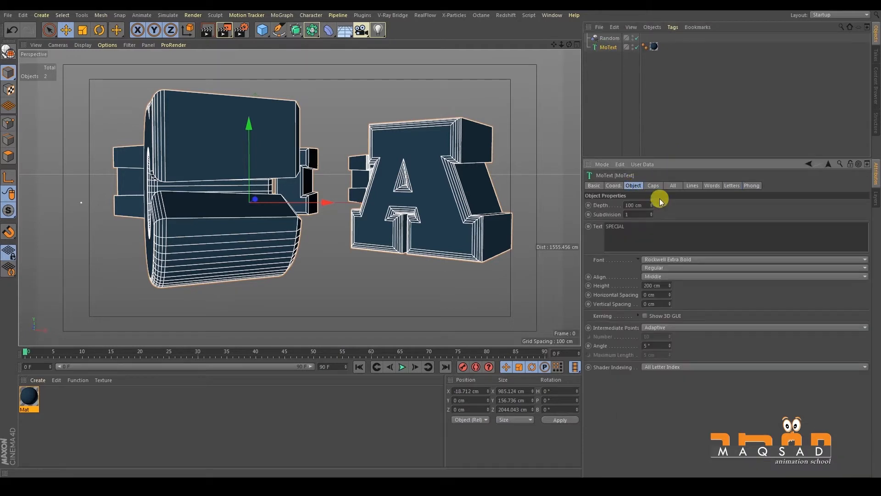
click(634, 204)
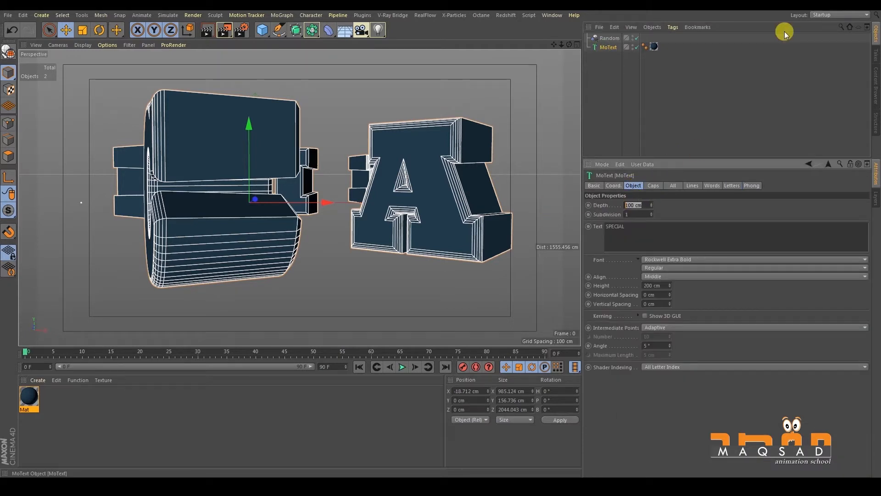
text(20)
key(Return)
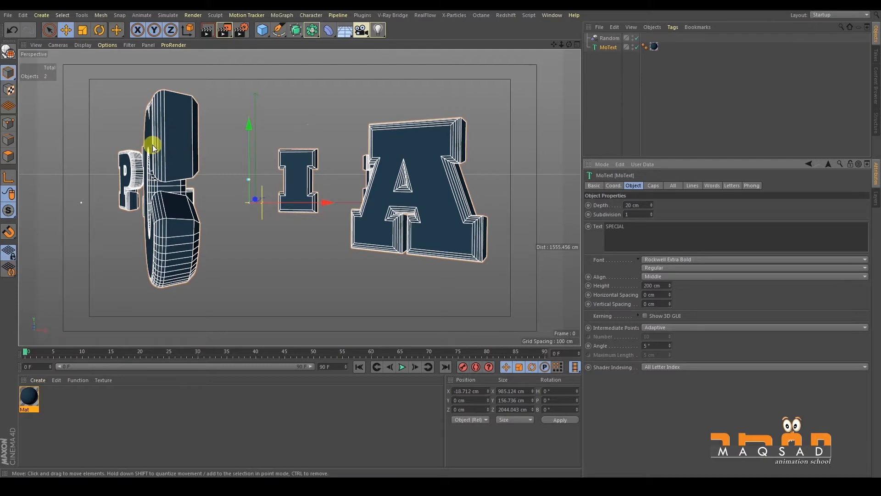
- Set the MoText start cap to 1 fillet step and both the start and end cap radii to 2 cm
click(653, 186)
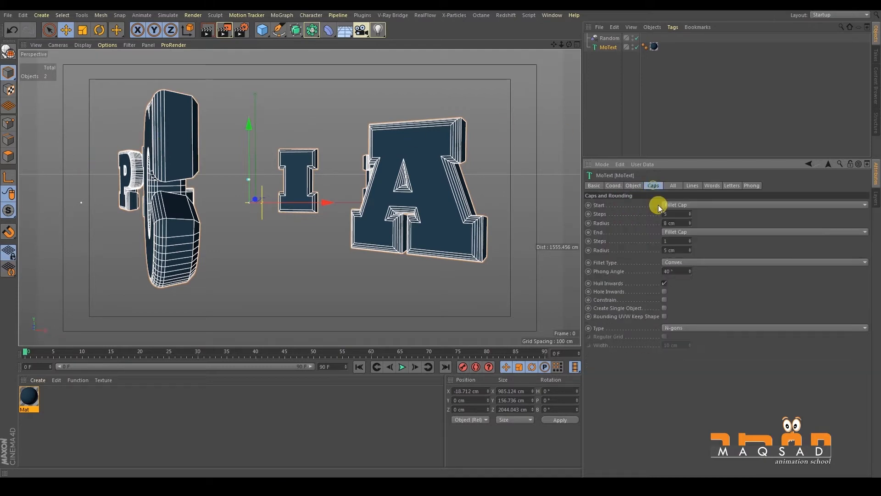
click(670, 263)
click(639, 270)
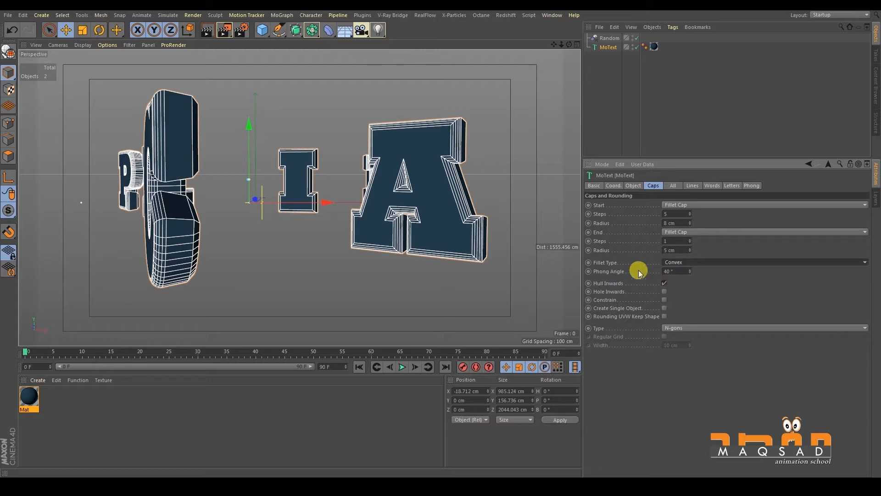
drag(691, 213, 654, 218)
click(690, 225)
click(690, 225)
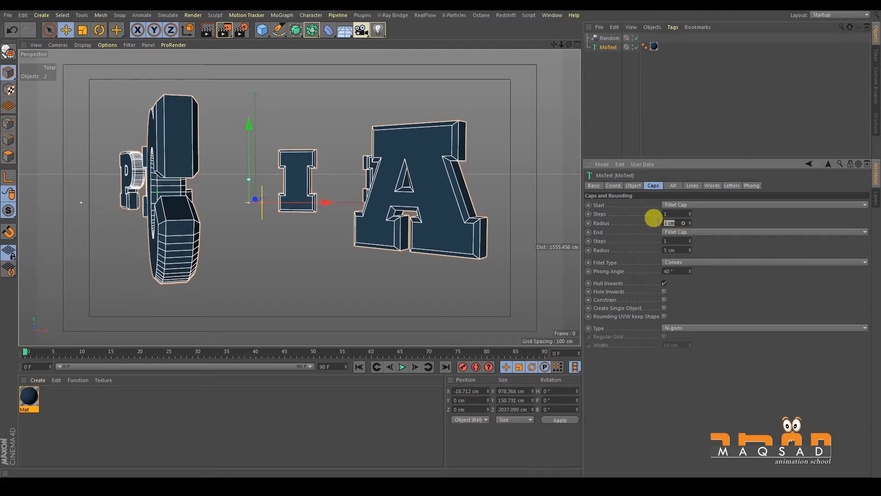
text(2)
key(Tab)
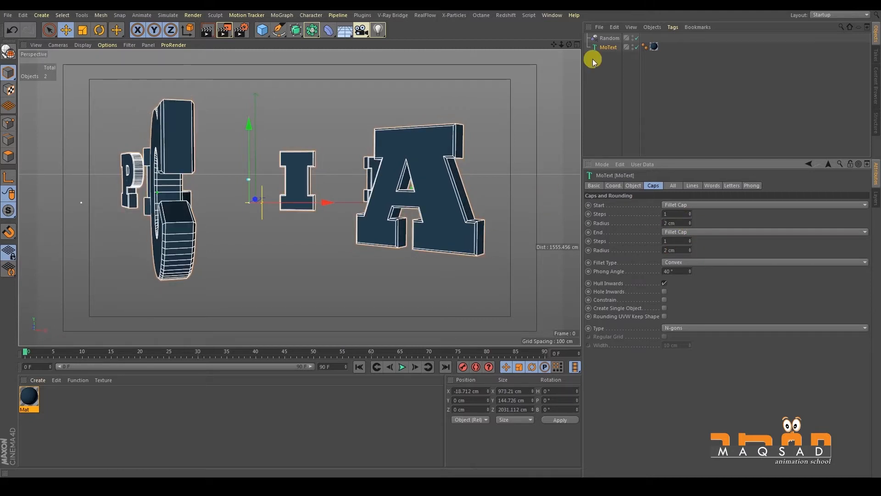
- Try the Random effector's strength between 0% and 100%, ending with it at 0%
click(533, 131)
click(608, 41)
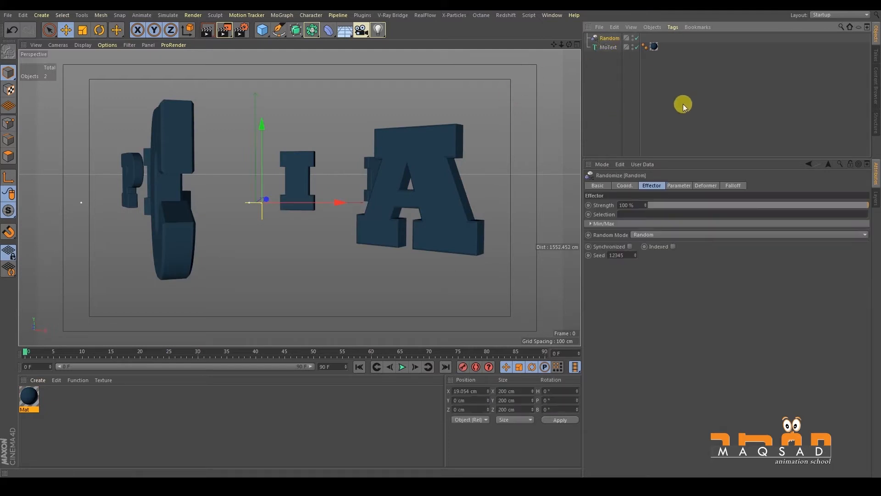
drag(864, 207, 479, 171)
alt+middle_drag(309, 188, 366, 192)
drag(655, 202, 871, 158)
alt+middle_drag(175, 241, 161, 238)
drag(661, 205, 34, 239)
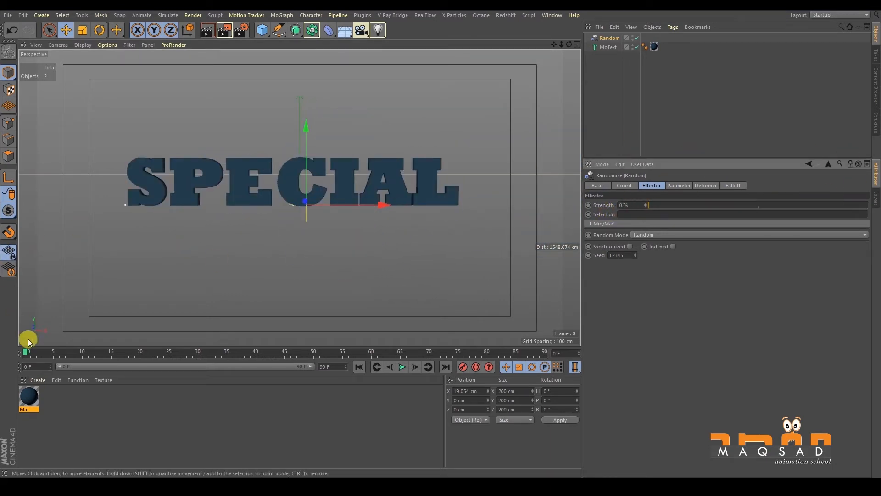
- Keyframe the Random effector's strength at 100% on frame 0 and at 0% on frame 50
click(588, 205)
drag(650, 205, 872, 199)
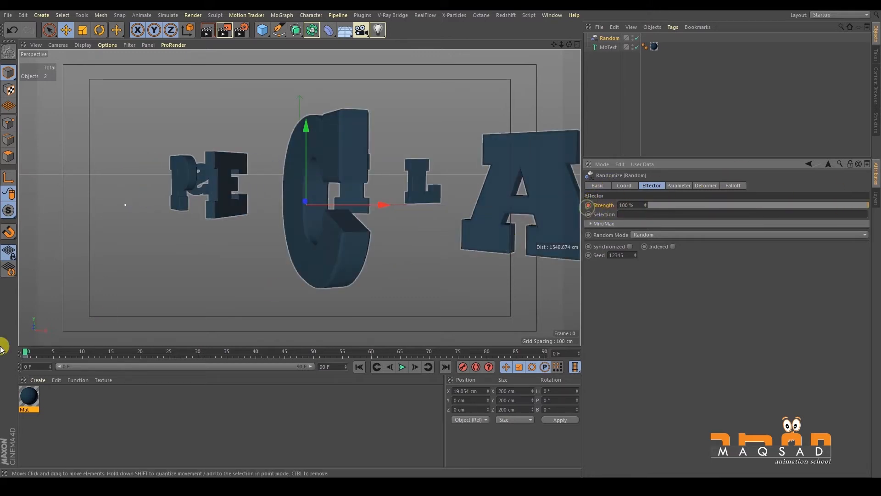
drag(40, 354, 315, 358)
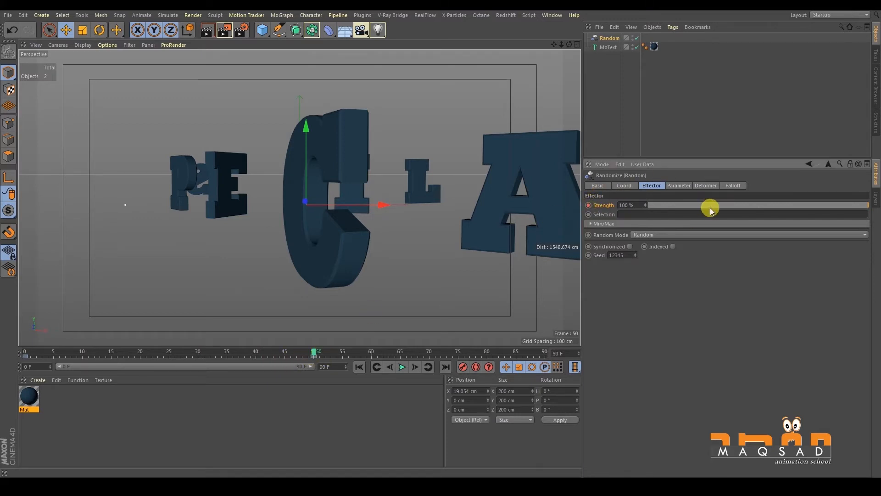
drag(708, 204, 427, 221)
click(588, 205)
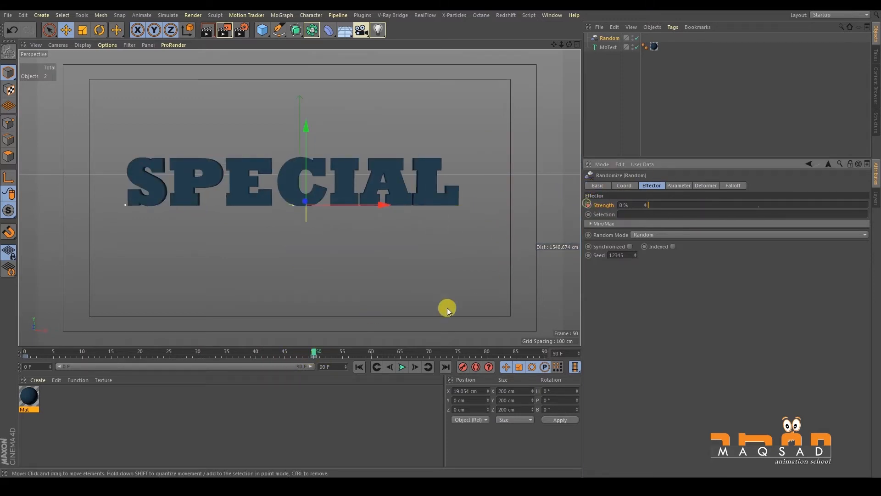
- Play the strength animation from the first frame, stop it, and inspect the letters from an angled view
click(359, 367)
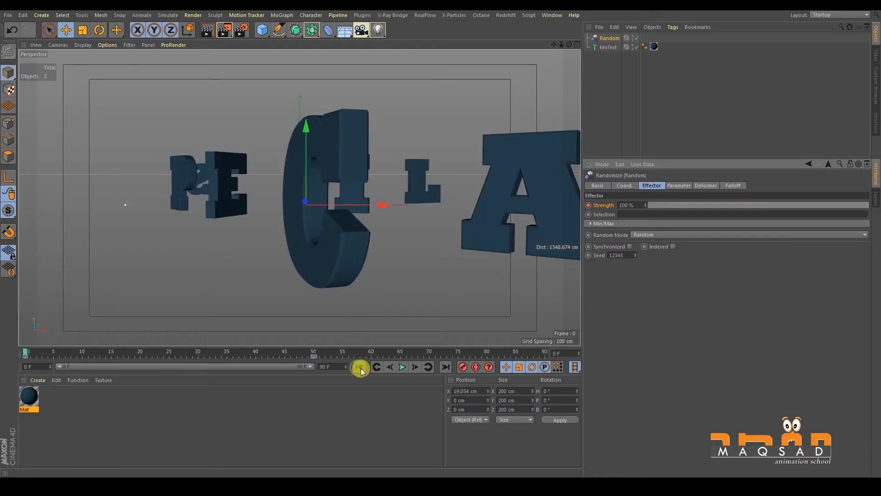
click(403, 367)
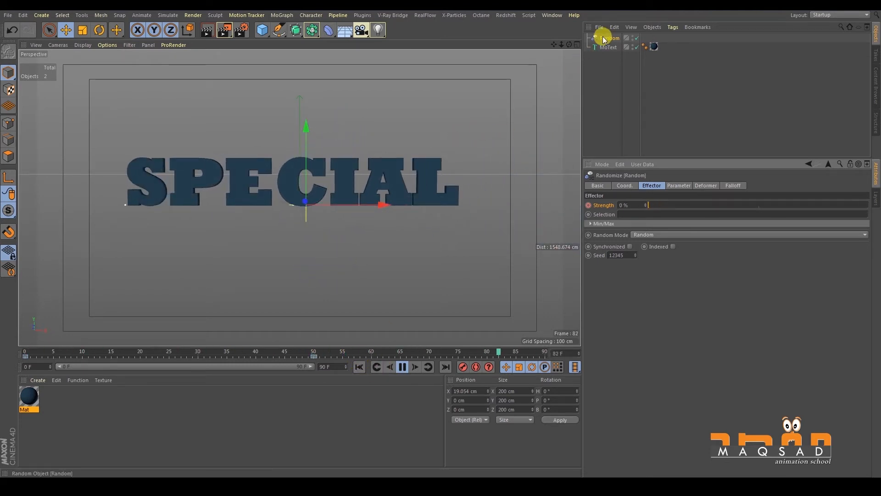
click(403, 367)
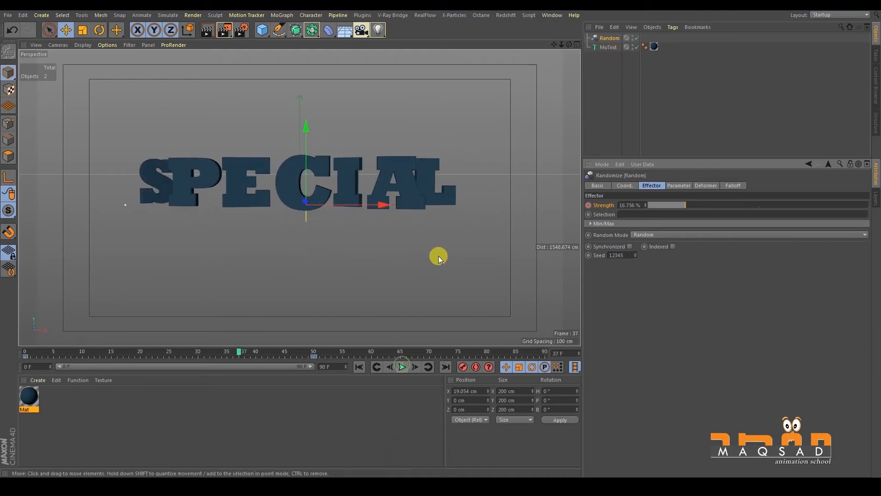
alt+right_drag(383, 224, 328, 203)
alt+drag(328, 203, 382, 251)
click(382, 250)
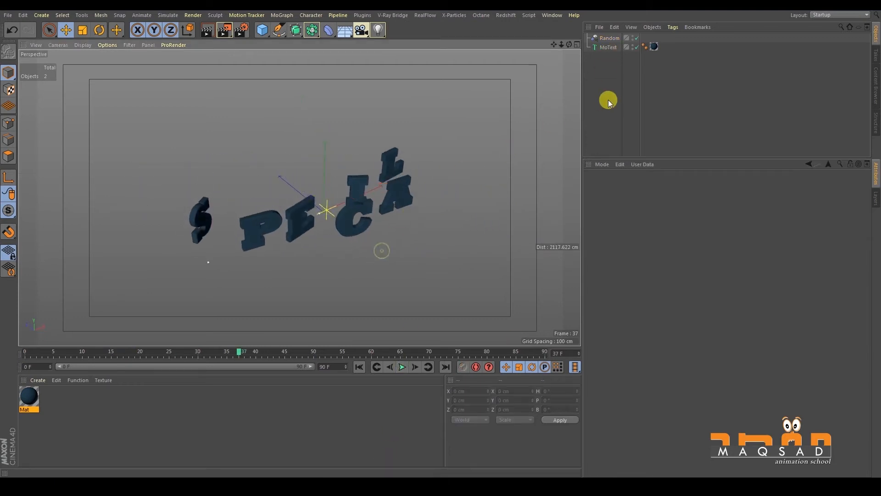
- Try to delete the animation track of the Random effector's Strength parameter
click(609, 39)
click(608, 47)
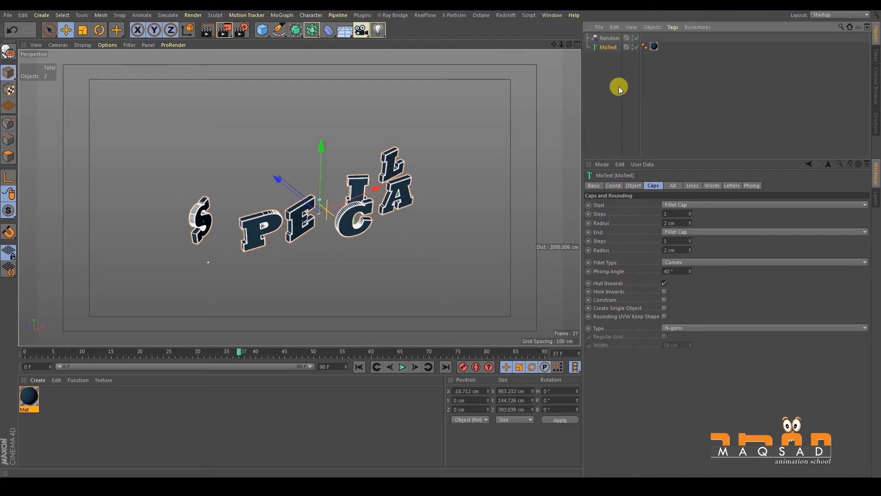
click(609, 39)
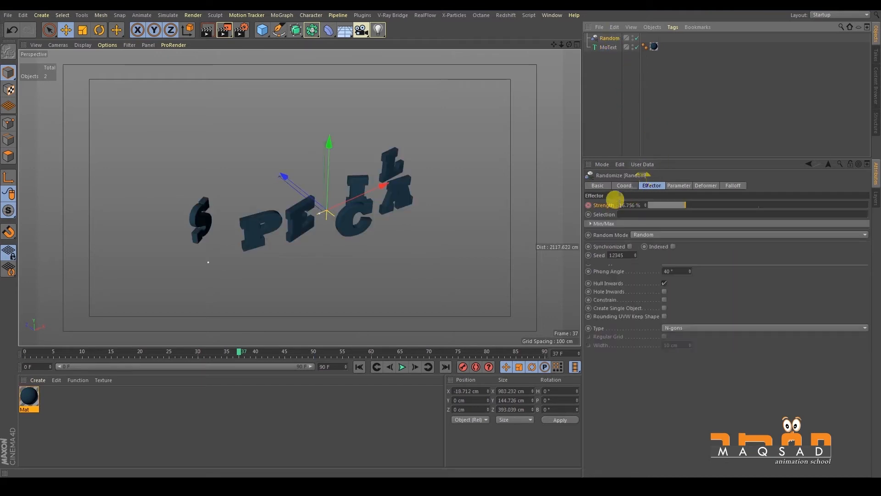
right_click(602, 205)
mouse_move(615, 213)
click(689, 275)
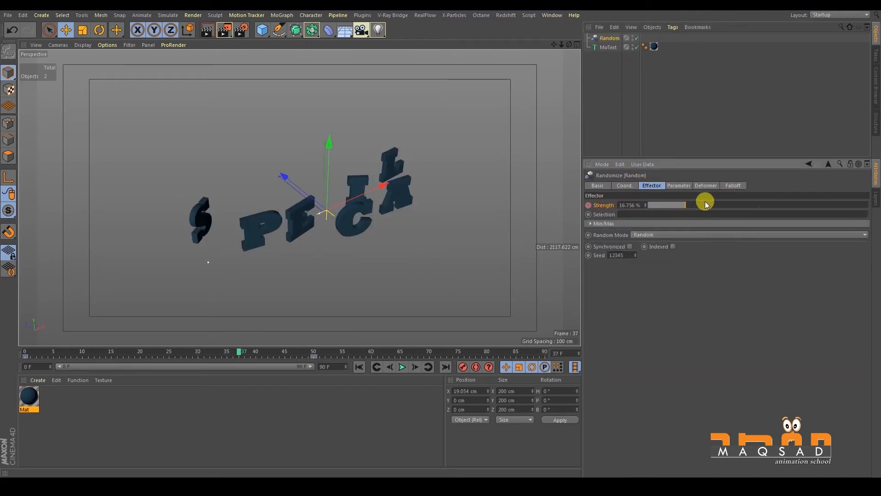
- Set the Random effector's strength to 100% and delete the Strength parameter's animation track
drag(706, 204, 870, 205)
scroll(192, 131, down, 2)
alt+drag(200, 145, 253, 169)
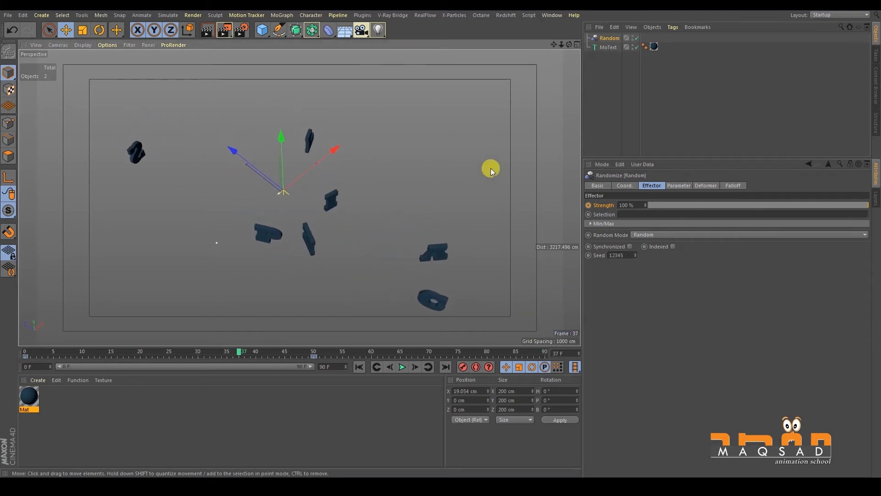
right_click(601, 205)
mouse_move(624, 209)
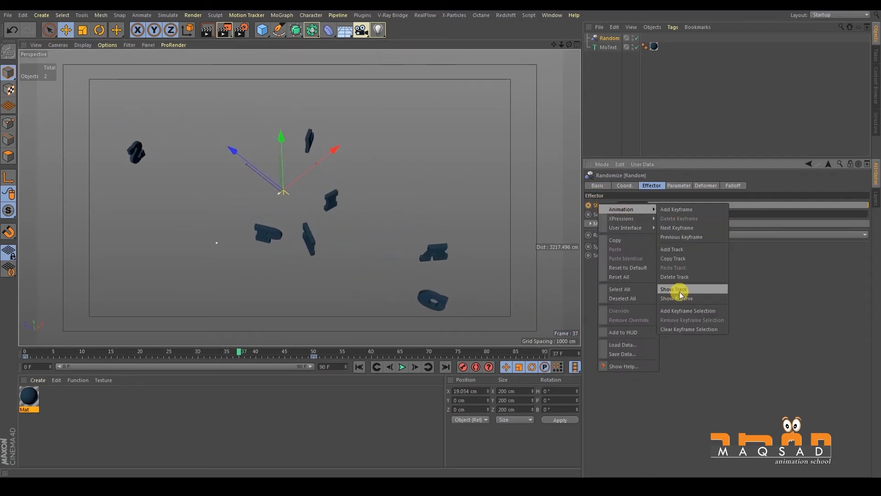
click(677, 278)
alt+middle_drag(402, 260, 412, 264)
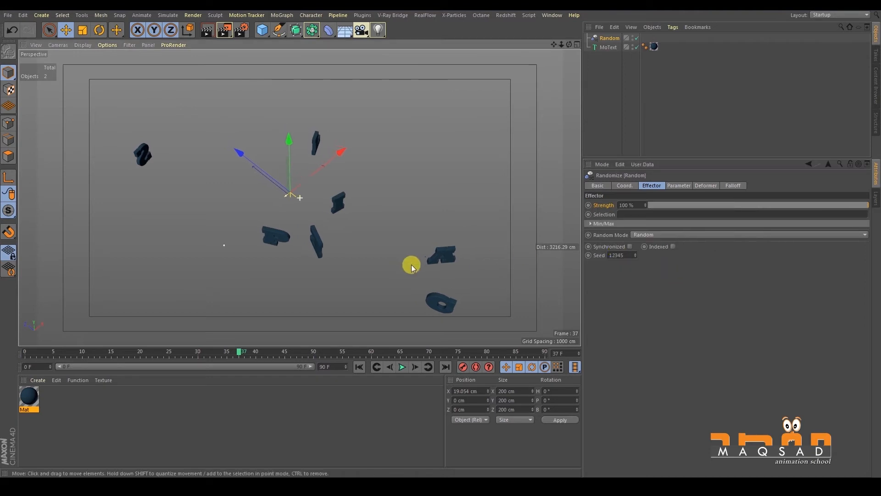
- Set the Random effector's P.Z position to 0 cm and disable its rotation
click(679, 189)
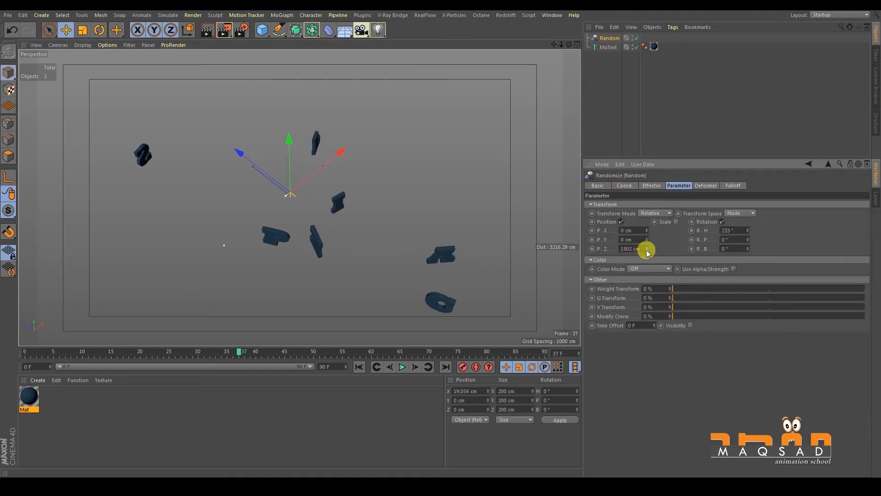
drag(638, 247, 545, 239)
text(0)
key(Return)
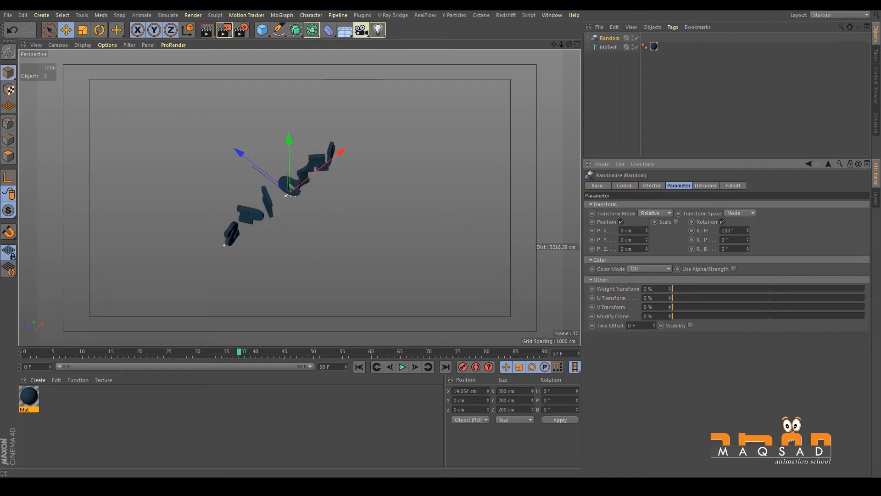
click(724, 221)
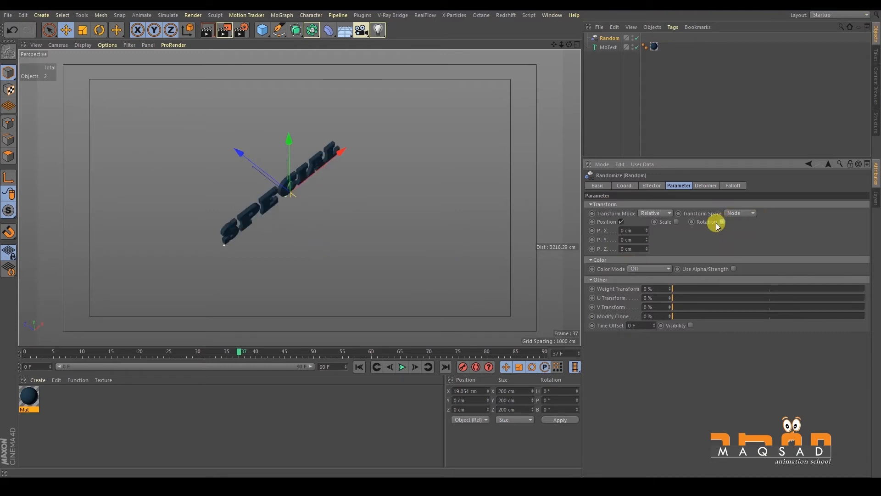
alt+middle_drag(306, 183, 347, 170)
alt+right_drag(332, 166, 337, 172)
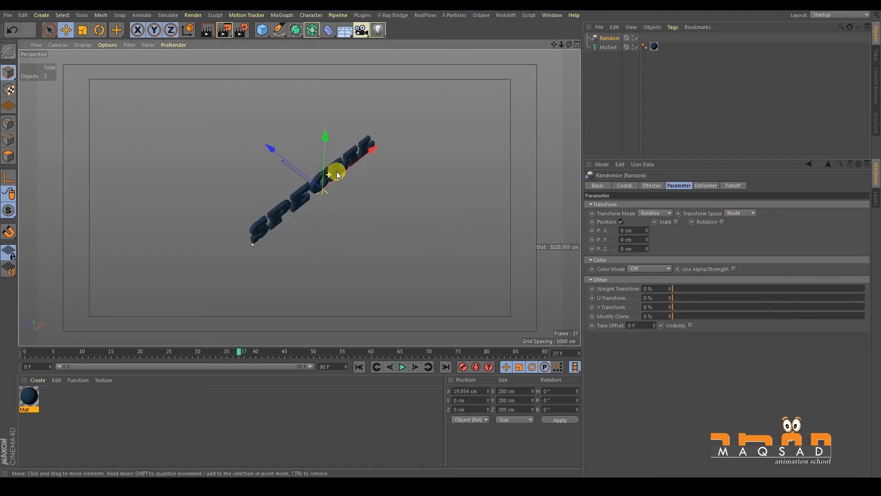
- Raise the Random effector's P.Z position to 406 cm and view the scattered letters from the side
drag(647, 251, 646, 138)
drag(648, 251, 637, 170)
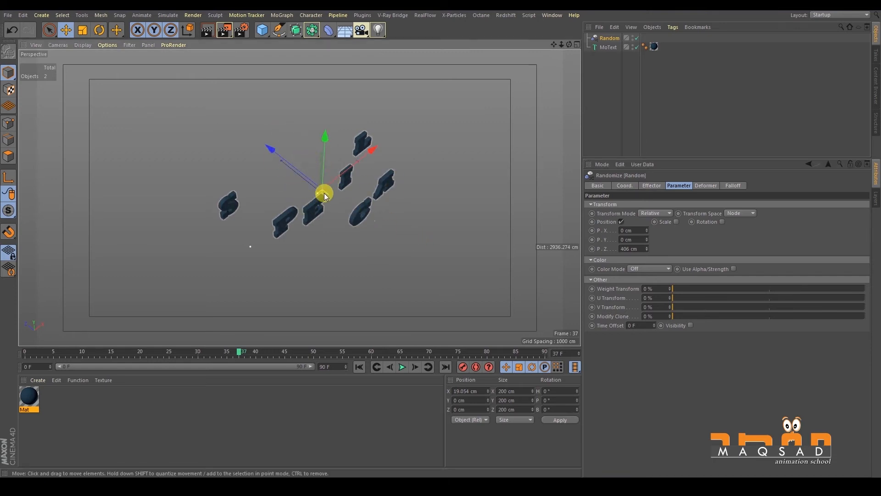
alt+drag(464, 274, 366, 248)
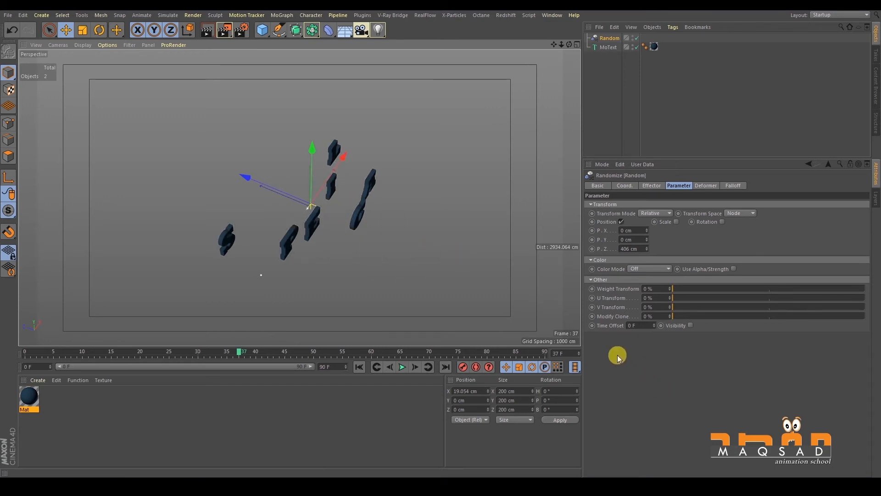
- Expand the Random effector's Min/Max settings and lower the Maximum to 0%
click(652, 186)
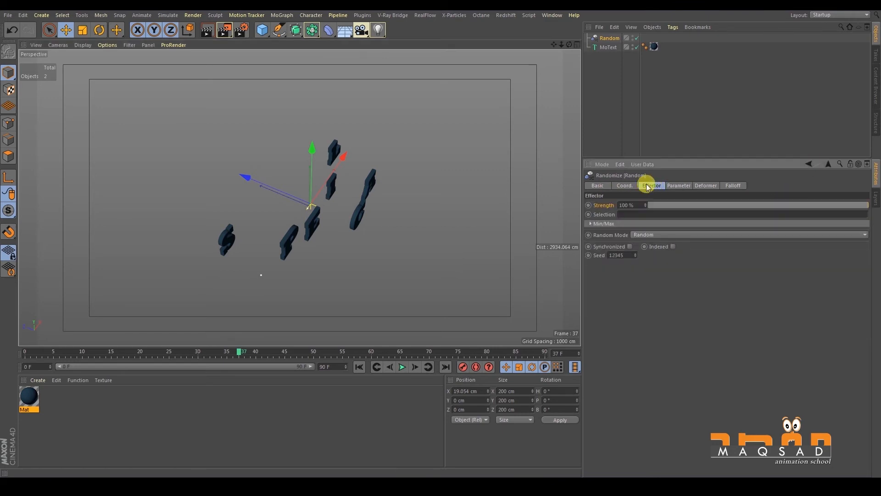
click(590, 223)
alt+middle_drag(471, 217, 480, 218)
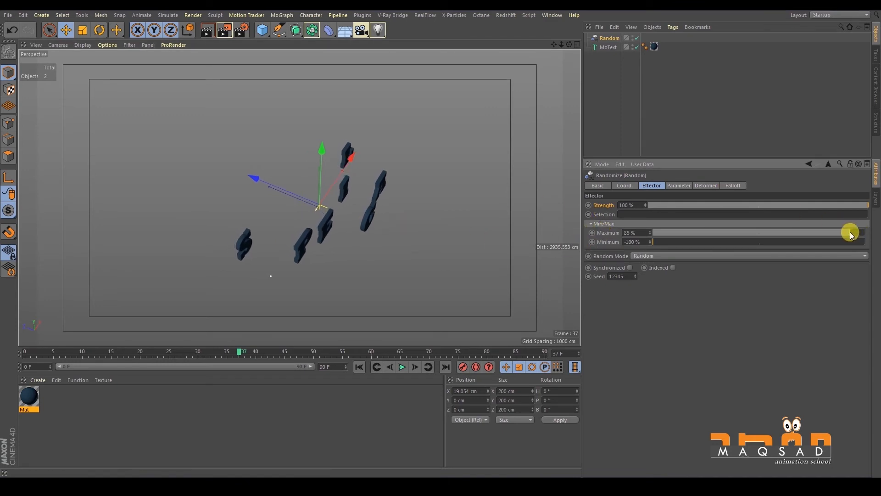
drag(872, 236, 761, 233)
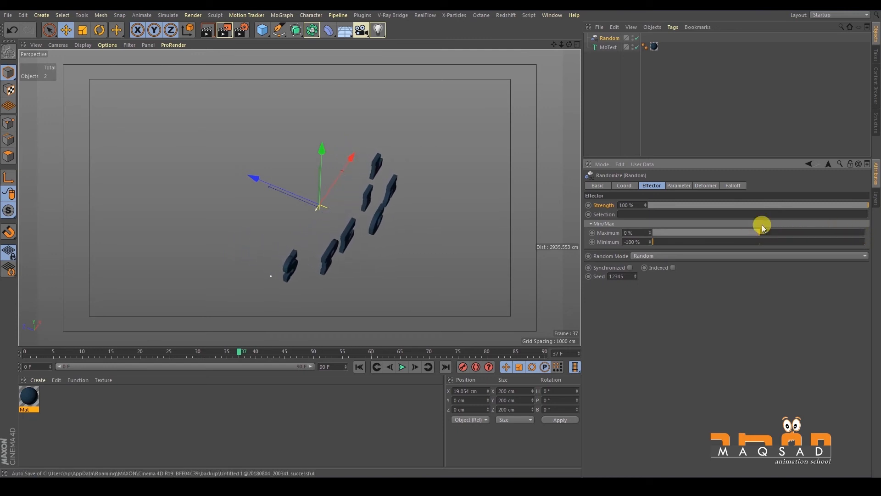
alt+middle_drag(497, 93, 493, 90)
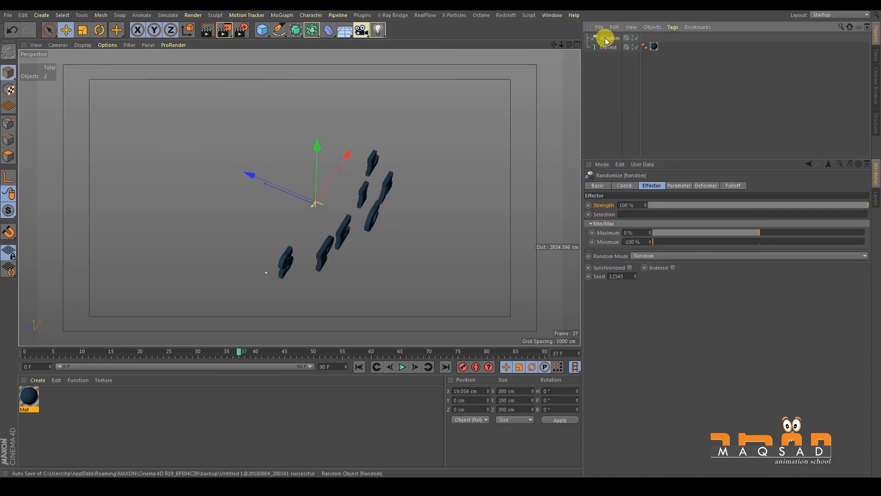
- Reset the Random effector's P.Z position to 0 cm and raise it again to 787 cm
click(681, 185)
click(638, 248)
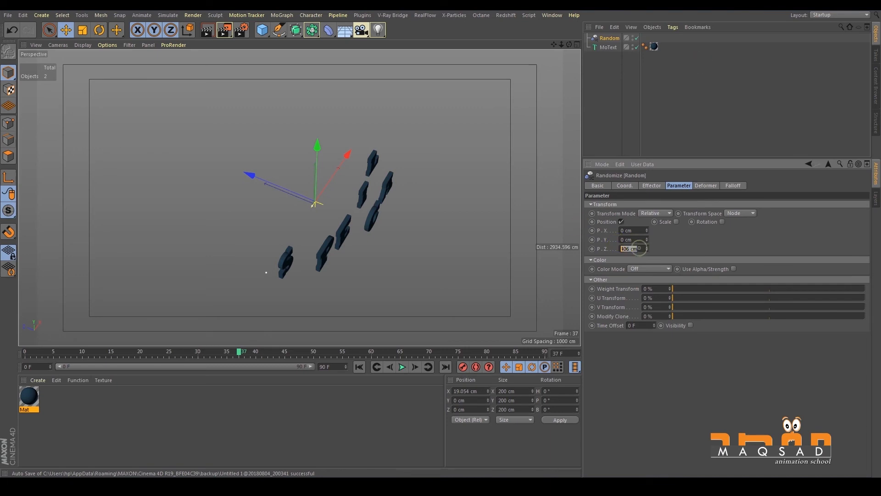
text(0)
key(Return)
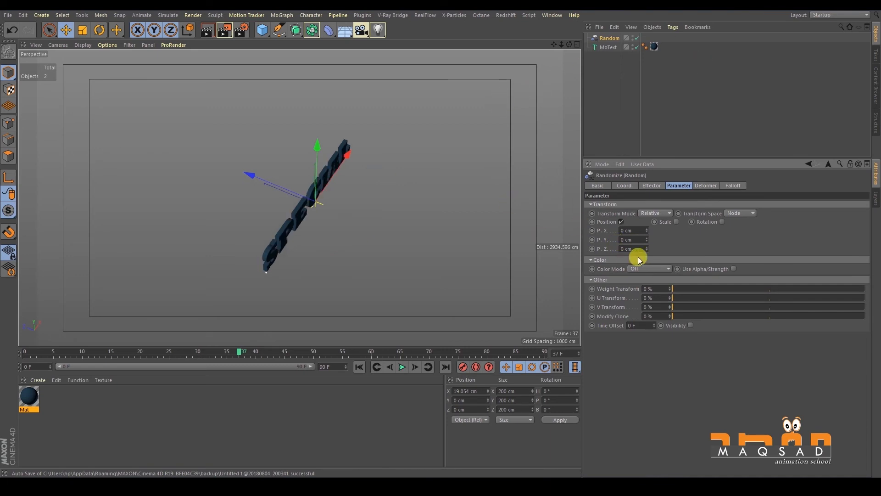
drag(647, 248, 657, 100)
drag(648, 250, 641, 144)
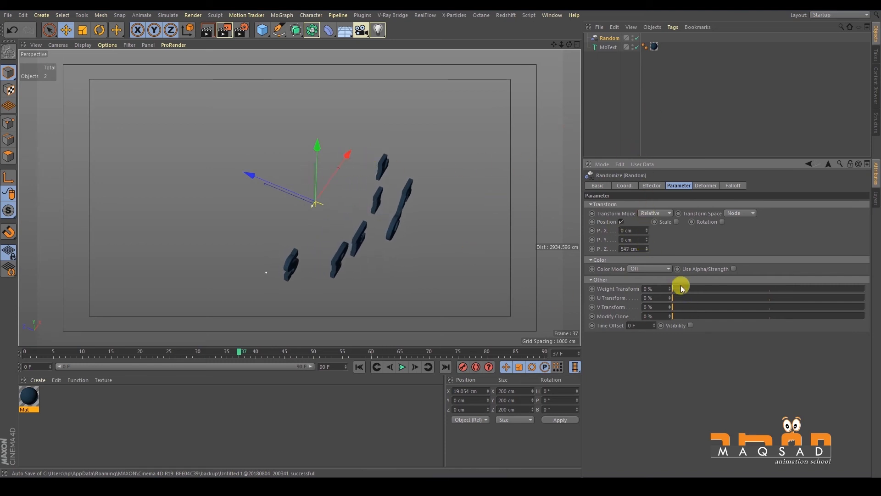
drag(649, 248, 643, 152)
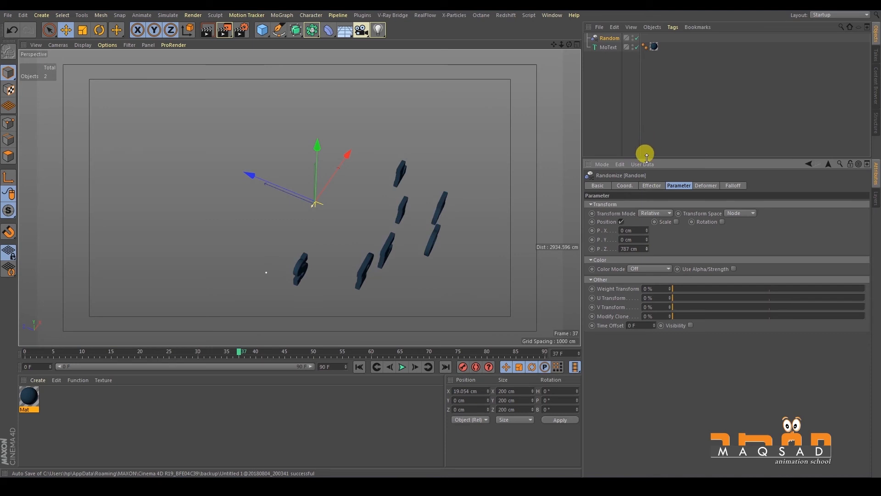
- Try moving the Random effector along its Z axis and undo the moves
drag(285, 191, 310, 200)
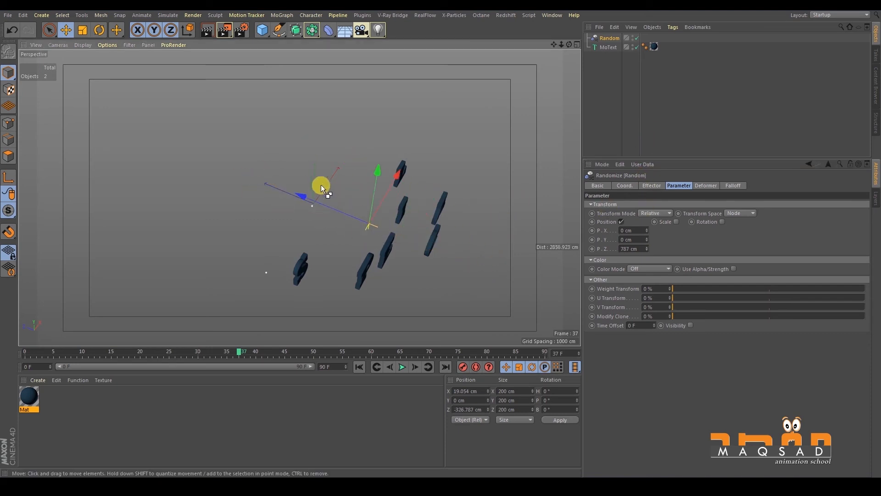
key(ctrl+z)
alt+drag(382, 202, 193, 156)
key(ctrl+z)
alt+drag(362, 199, 469, 258)
- Set the Random effector's P.Z position to 905 cm and move the timeline to frame 6
drag(647, 250, 636, 183)
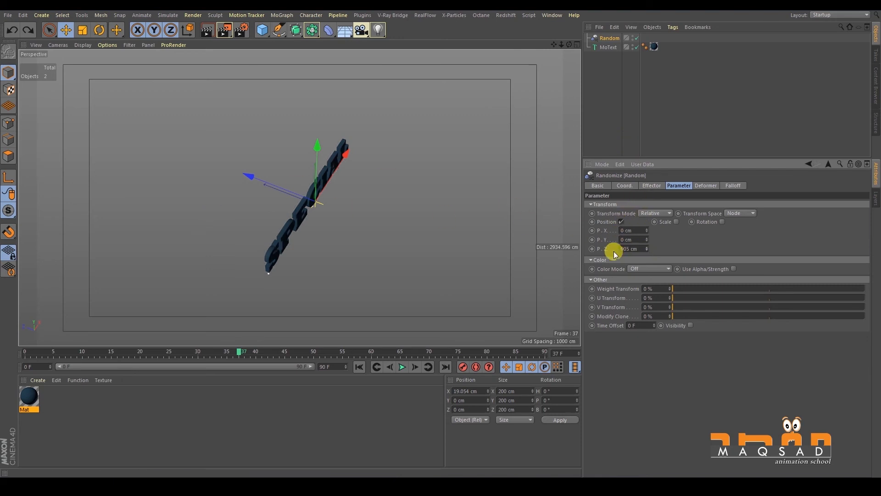
drag(205, 358, 60, 351)
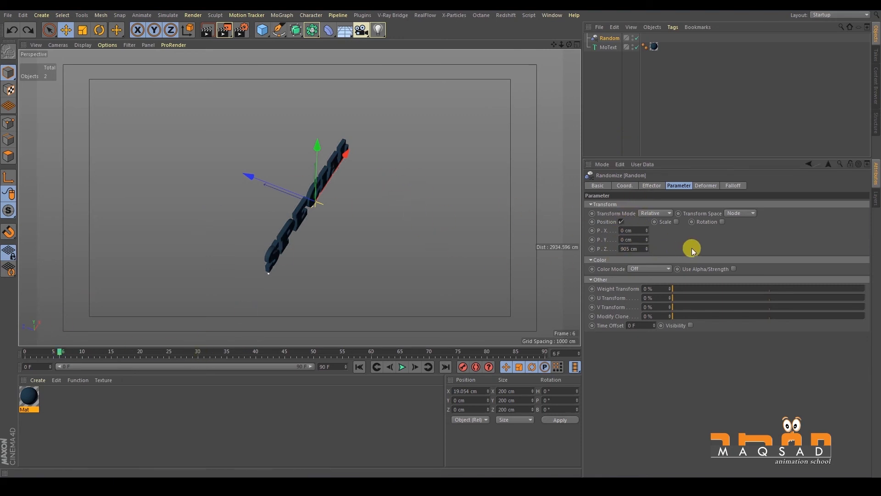
click(659, 188)
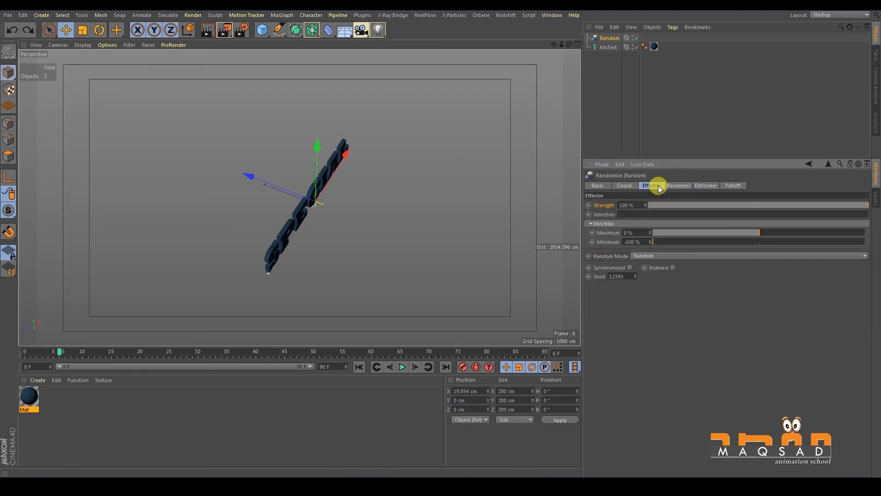
click(676, 184)
- Disable and re-enable the Random effector to refresh the scattering of the letters
click(636, 39)
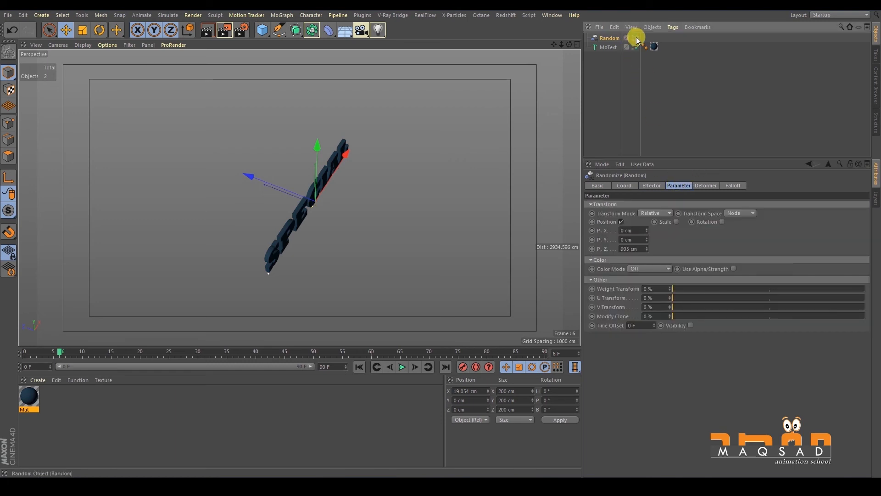
click(636, 38)
alt+drag(426, 195, 394, 220)
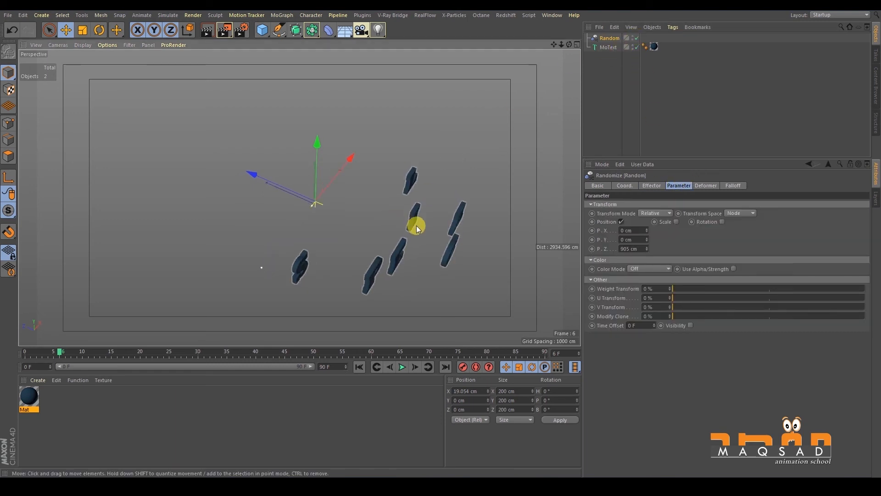
alt+middle_drag(416, 226, 399, 219)
- Set the Random effector's Maximum to 100% and its Minimum to 0%
click(652, 186)
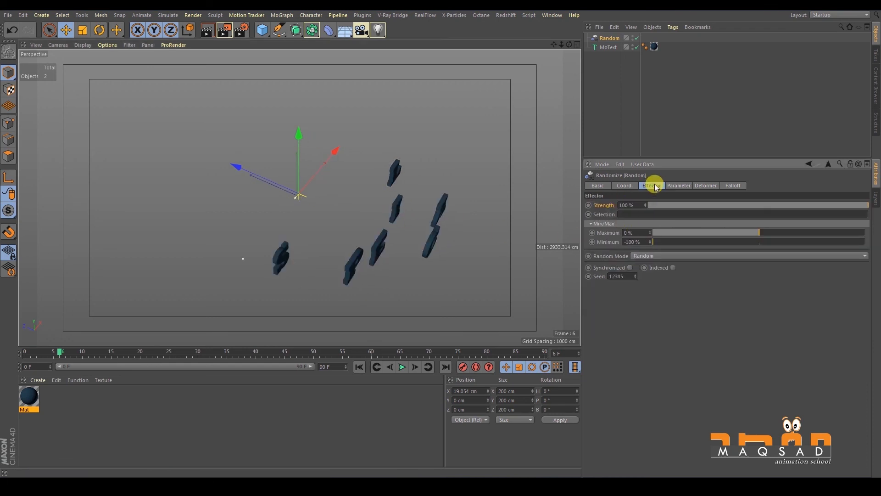
drag(759, 232, 865, 220)
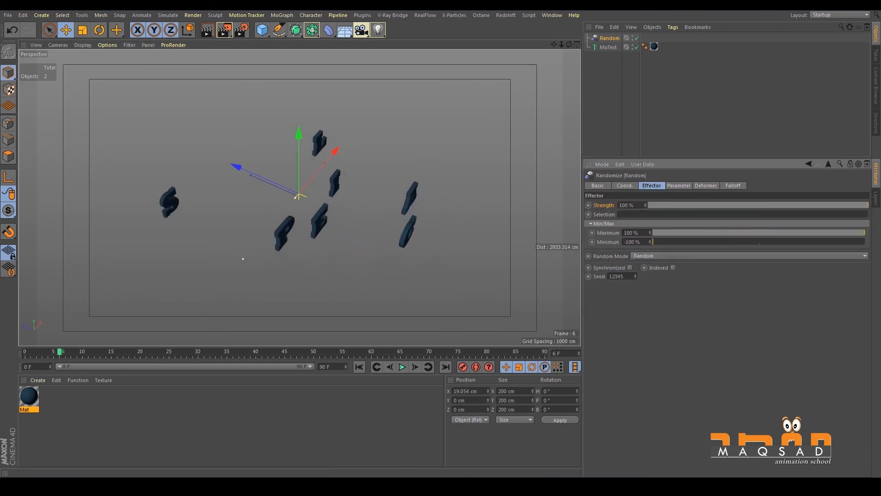
drag(661, 244, 759, 243)
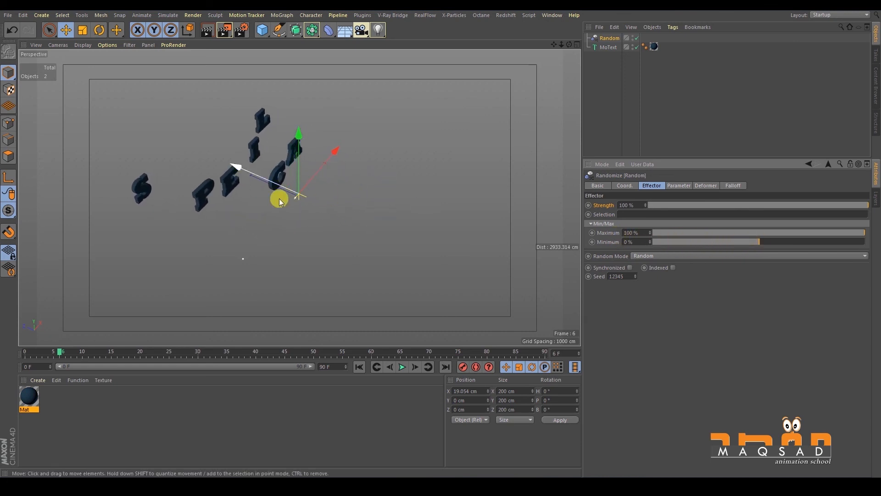
alt+middle_drag(305, 226, 330, 241)
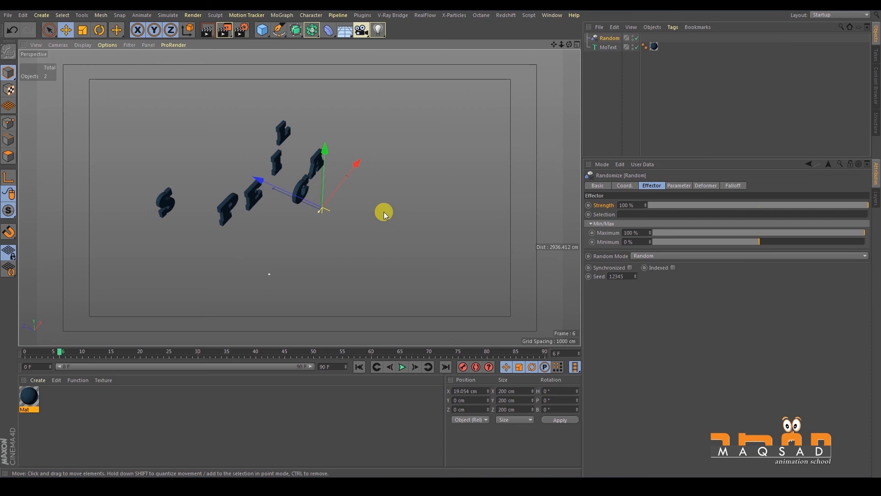